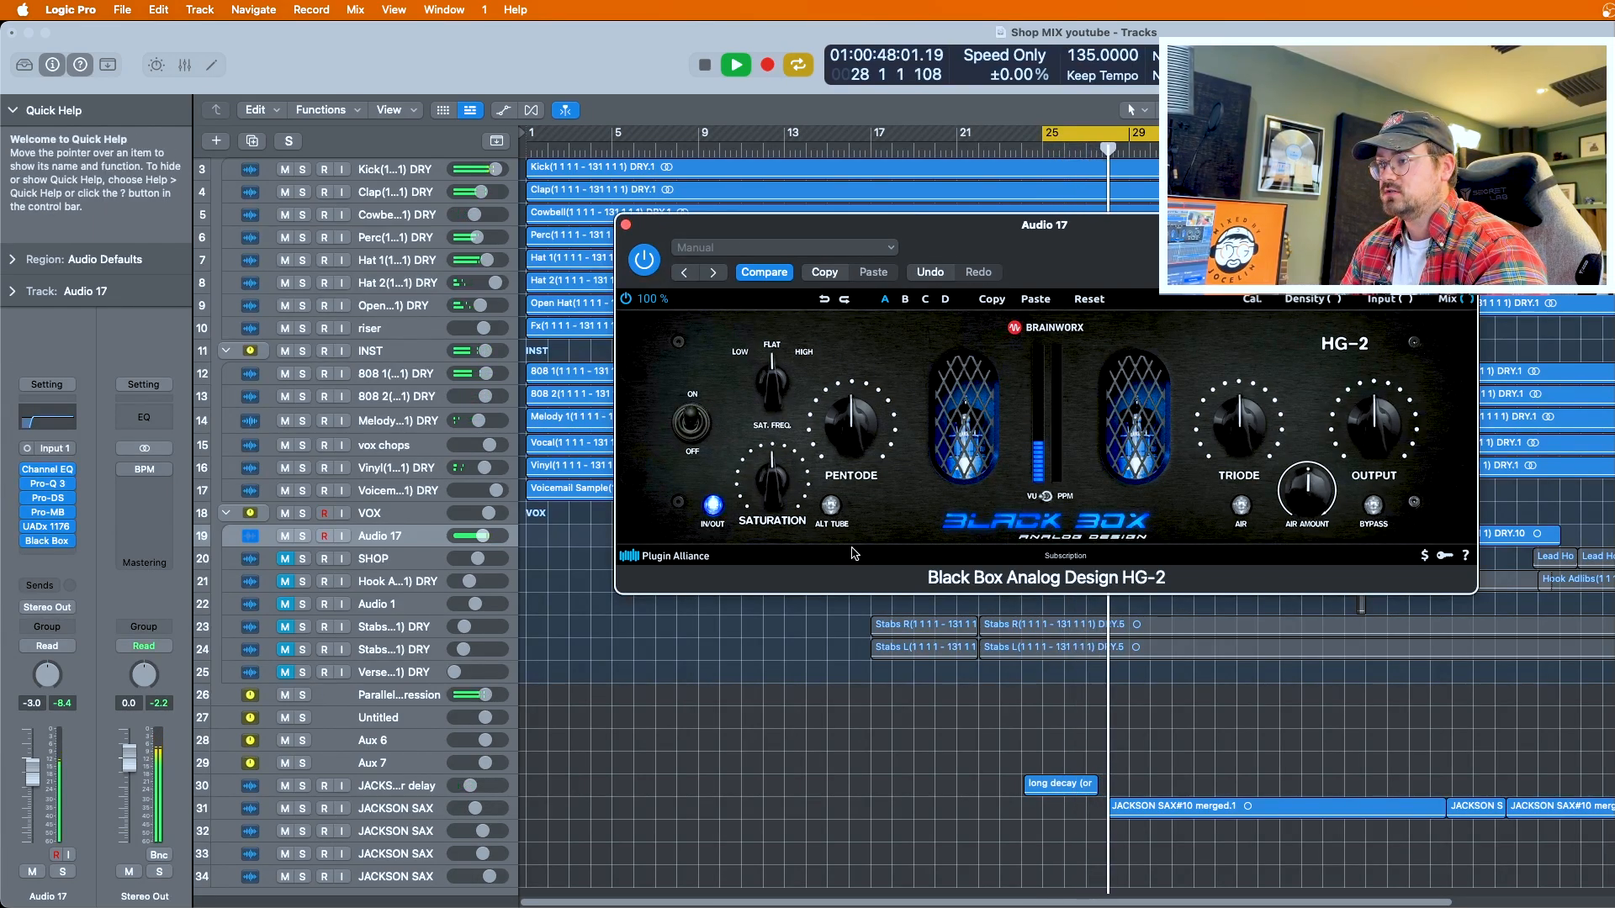
Step: Back off the HG-2 saturation, raise the triode slightly, and switch on Air with its amount adjusted
{"action": "left_click_drag", "start_coordinate": [774, 489], "coordinate": [775, 507]}
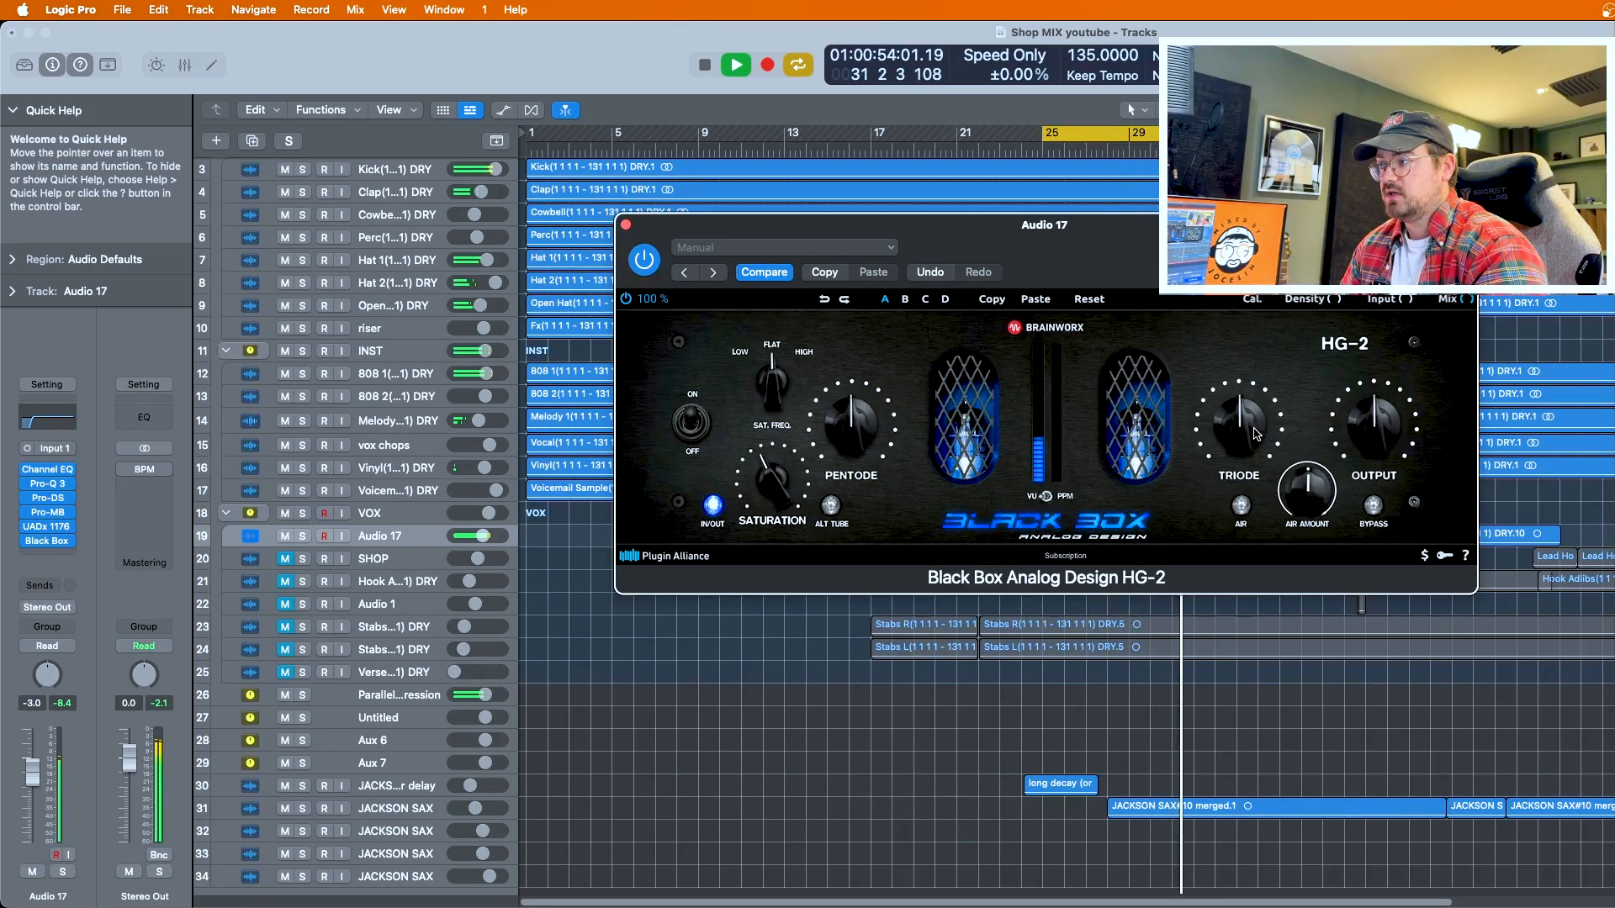
{"action": "left_click_drag", "start_coordinate": [1256, 434], "coordinate": [1254, 429]}
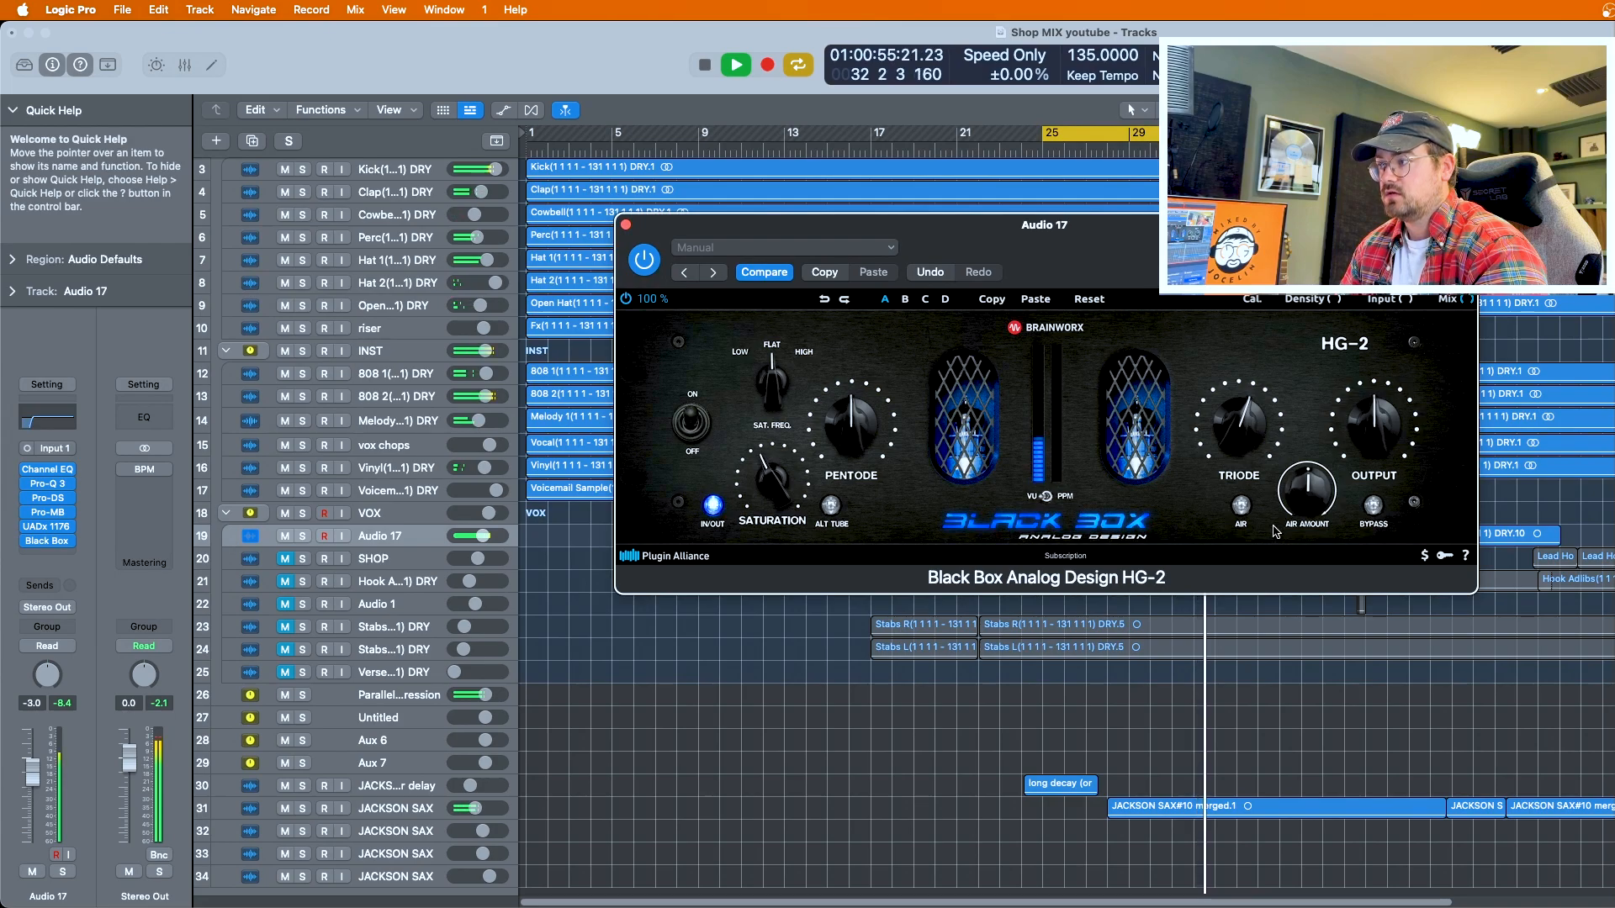
{"action": "left_click", "coordinate": [1241, 506]}
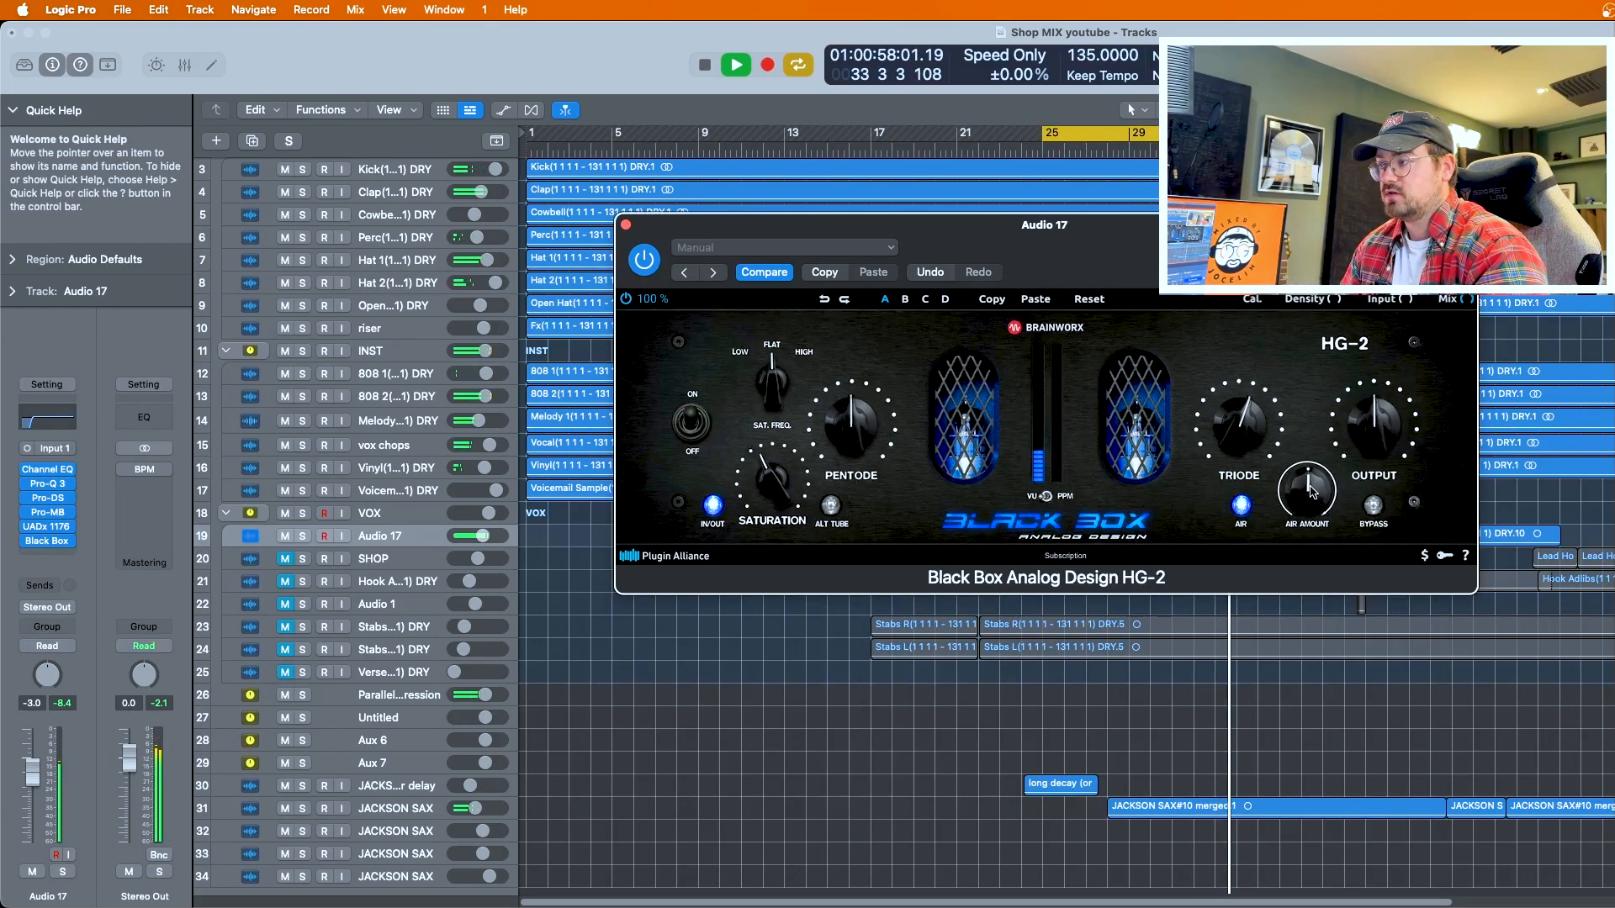
{"action": "left_click_drag", "start_coordinate": [1312, 492], "coordinate": [1314, 486]}
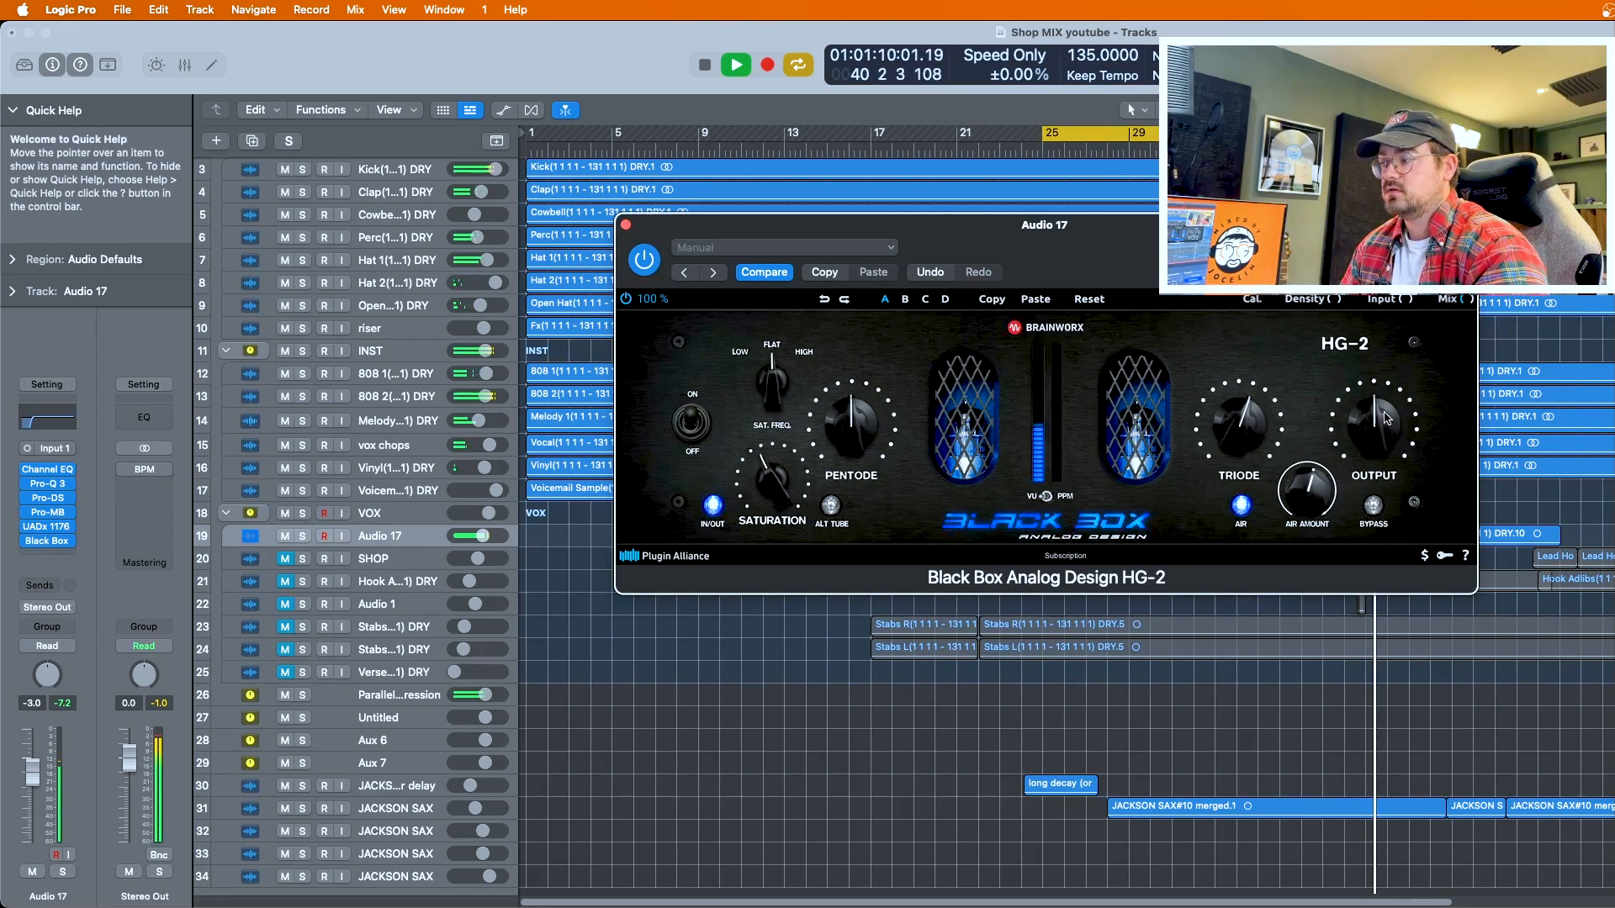
Step: Lower the HG-2 output level while the verse plays, stop playback and close the plug-in
{"action": "left_click_drag", "start_coordinate": [1377, 438], "coordinate": [1382, 432]}
{"action": "mouse_move", "coordinate": [1386, 422]}
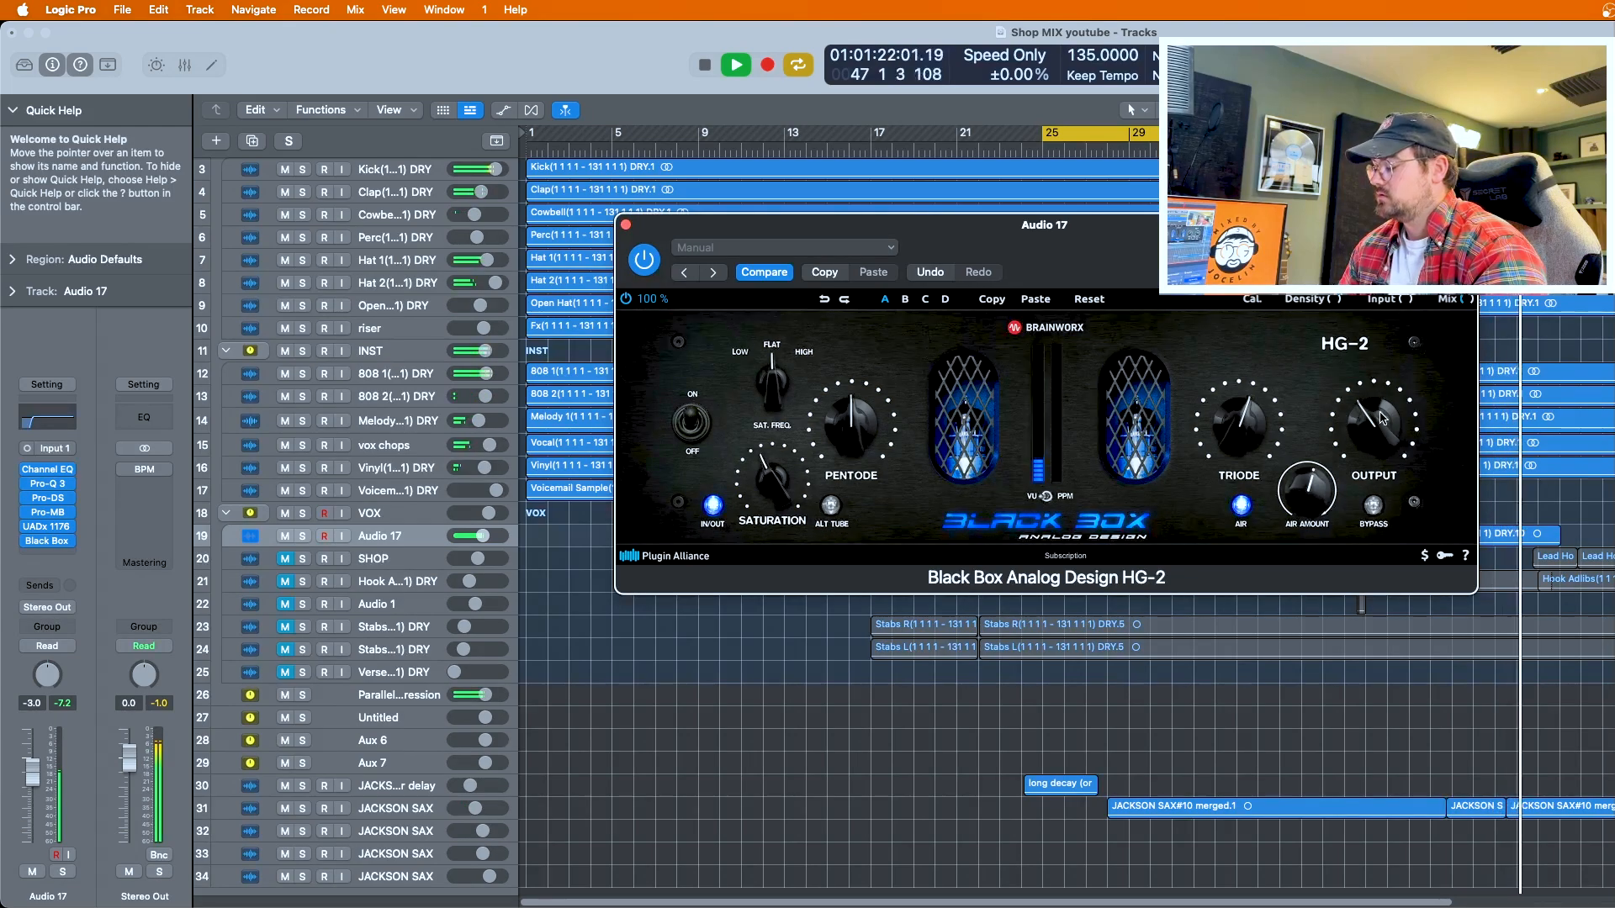
{"action": "key", "text": "space"}
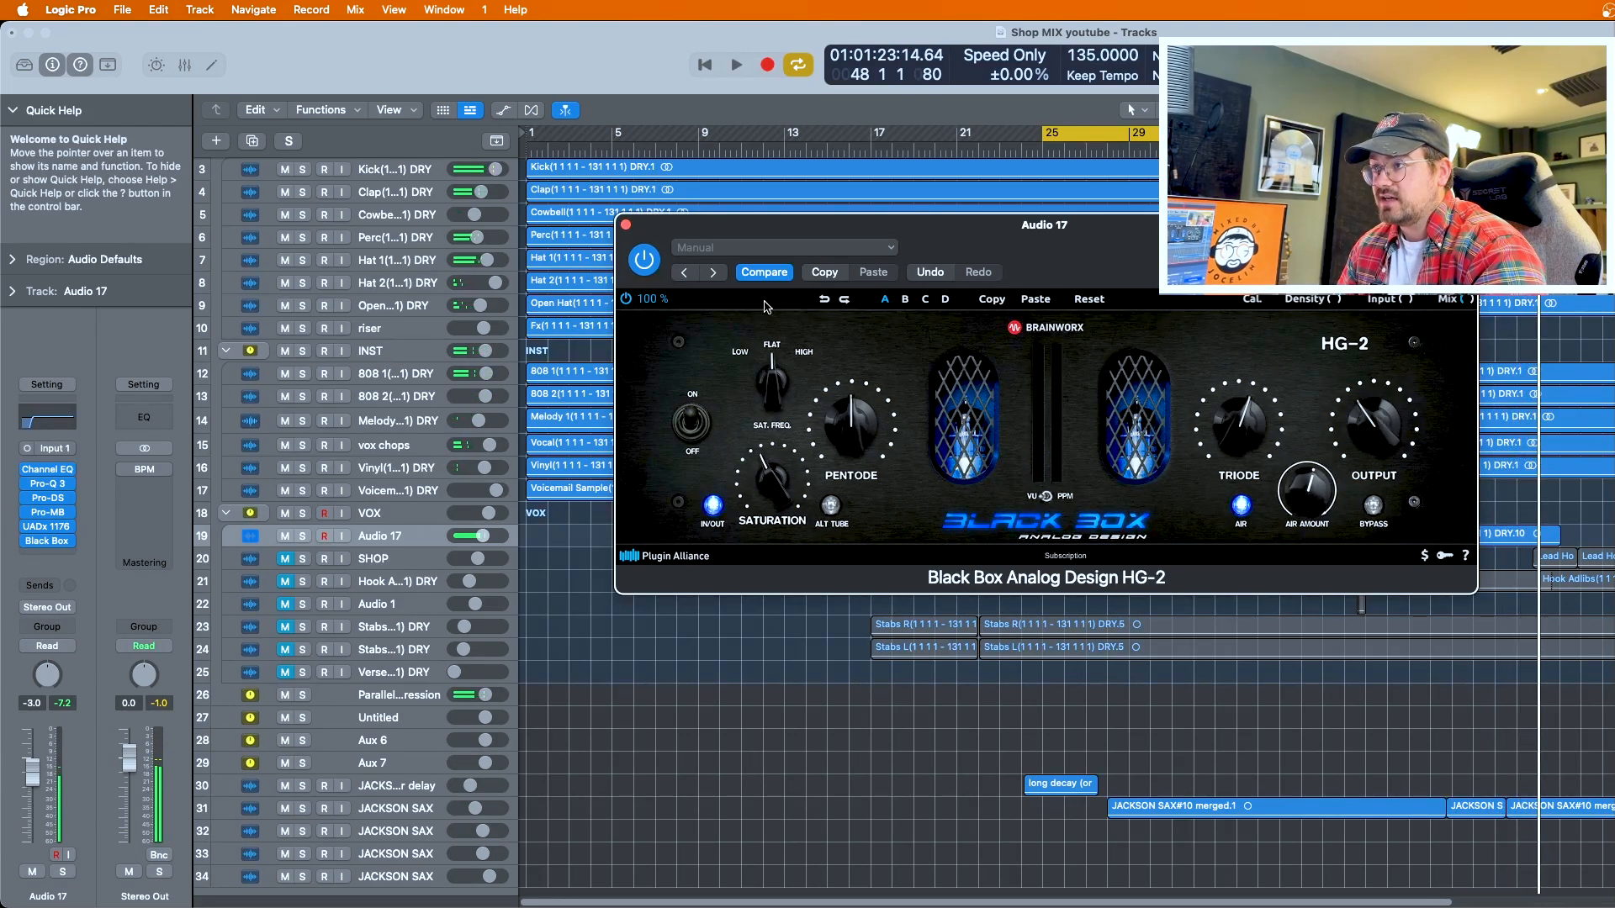
{"action": "left_click", "coordinate": [626, 225]}
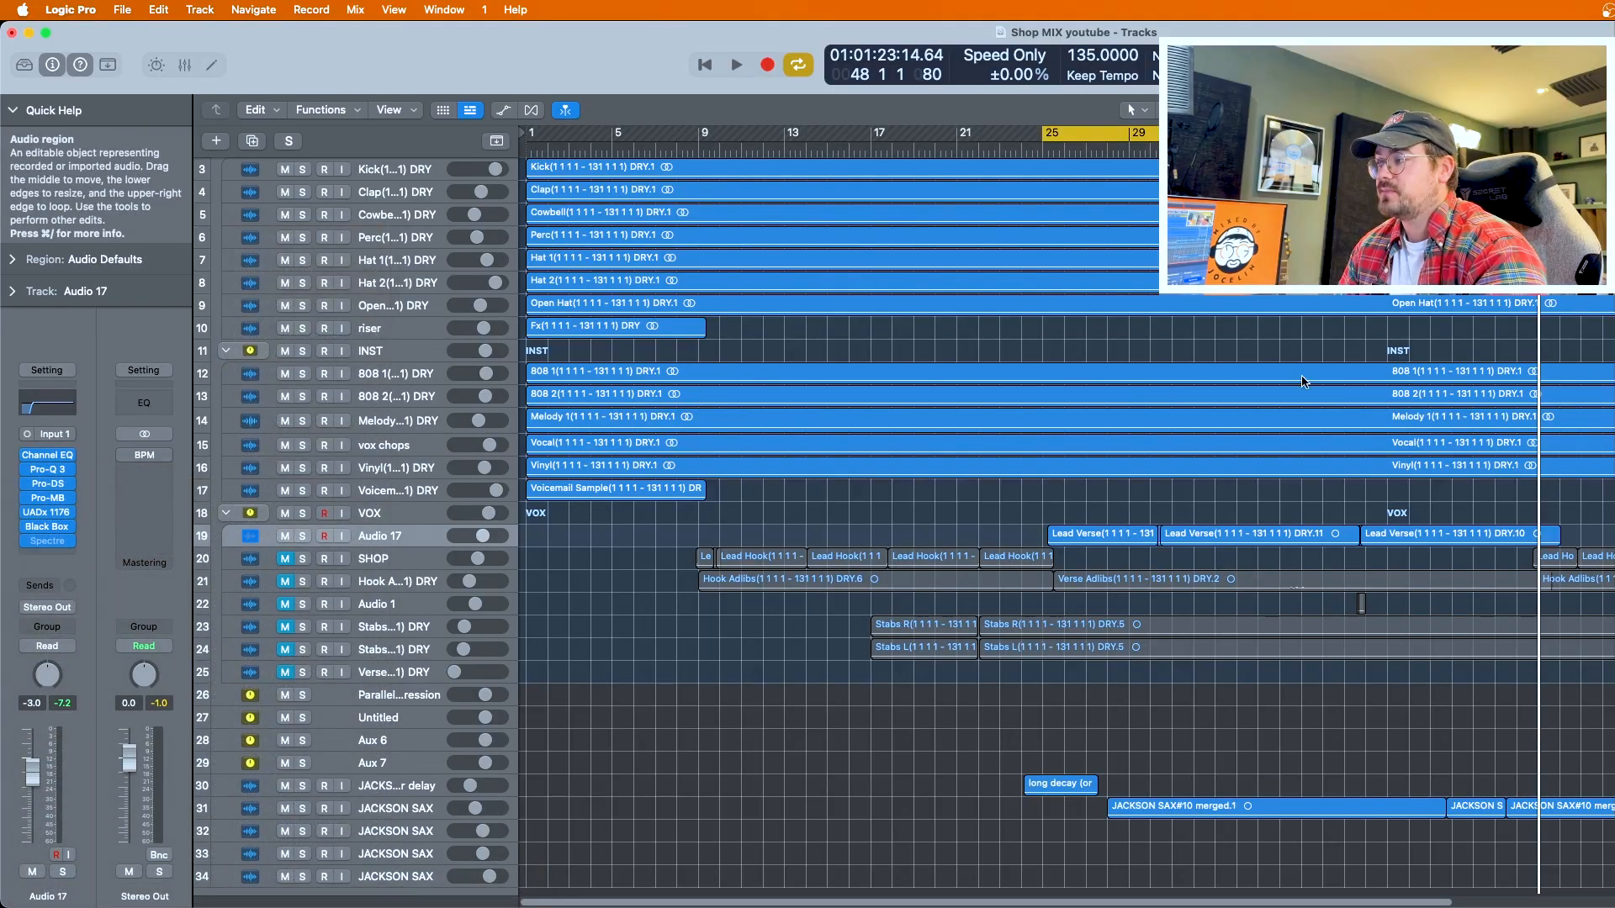
Step: Open Spectre on Audio 17 and set its high shelf to Tube saturation, boosted about 2.94 dB at 8.65 kHz, with playback to check it
{"action": "left_click", "coordinate": [47, 541]}
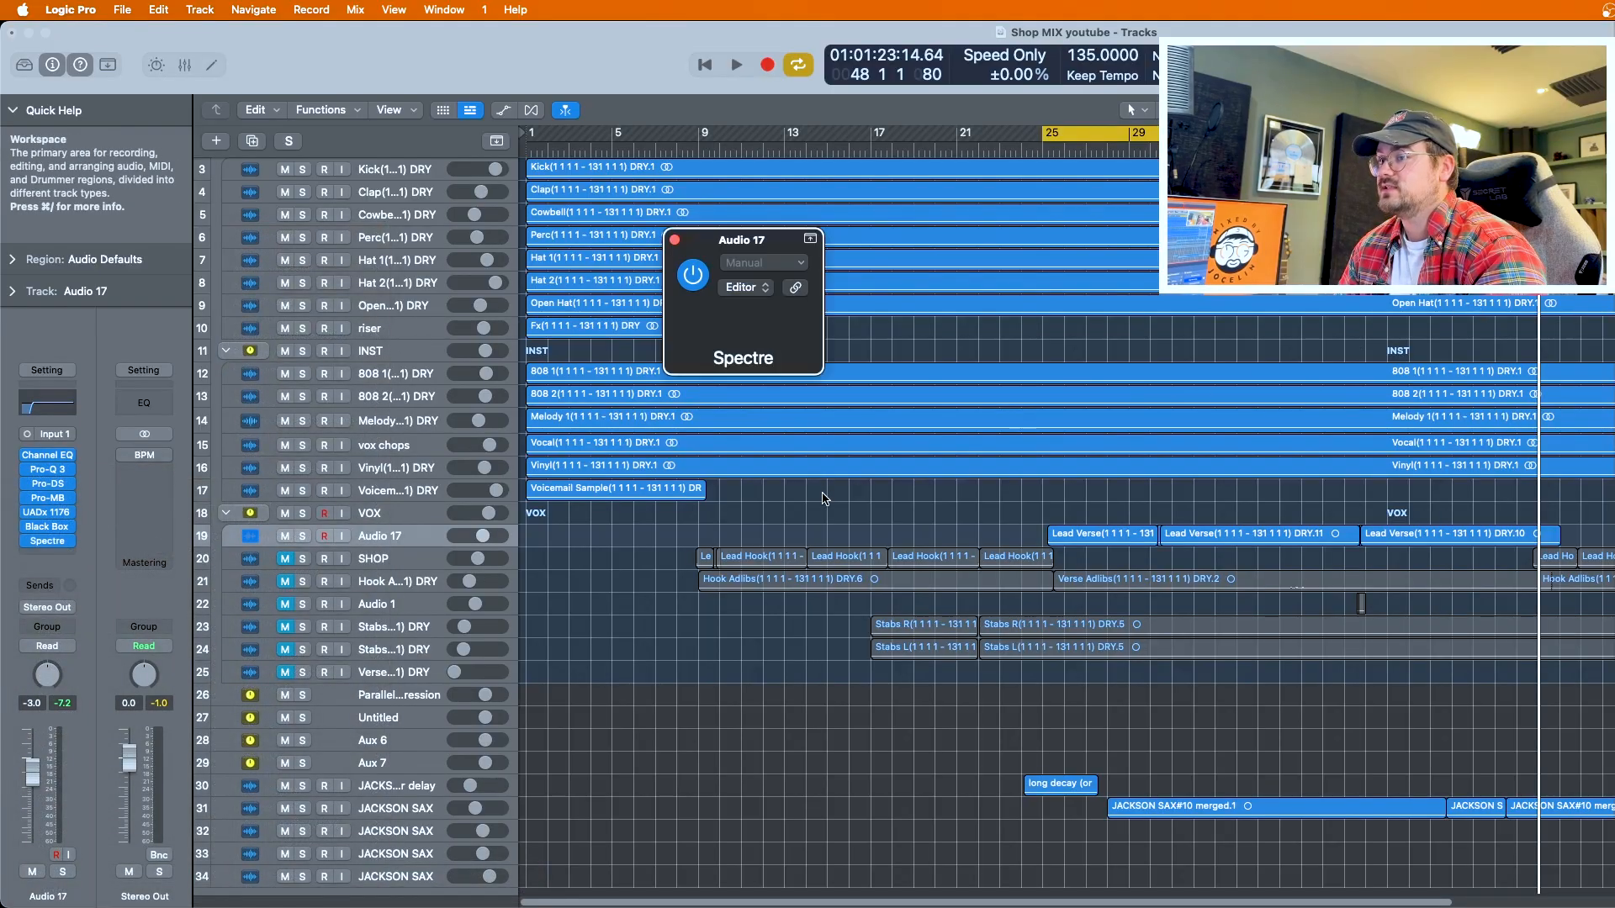
{"action": "left_click_drag", "start_coordinate": [1299, 241], "coordinate": [1177, 136]}
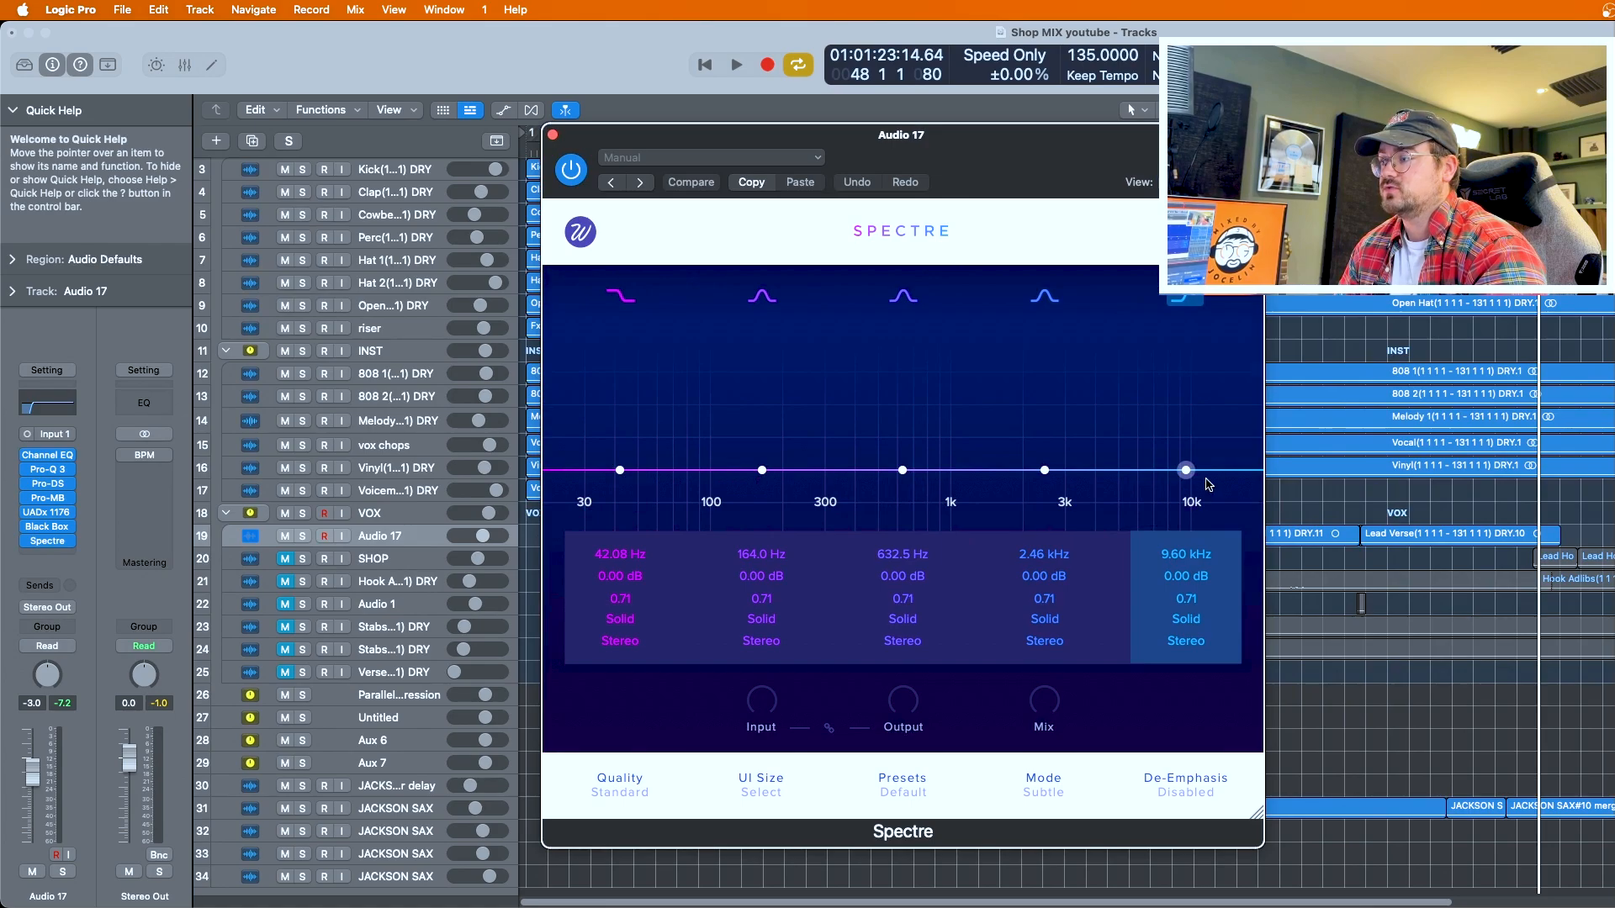
{"action": "left_click", "coordinate": [1185, 620]}
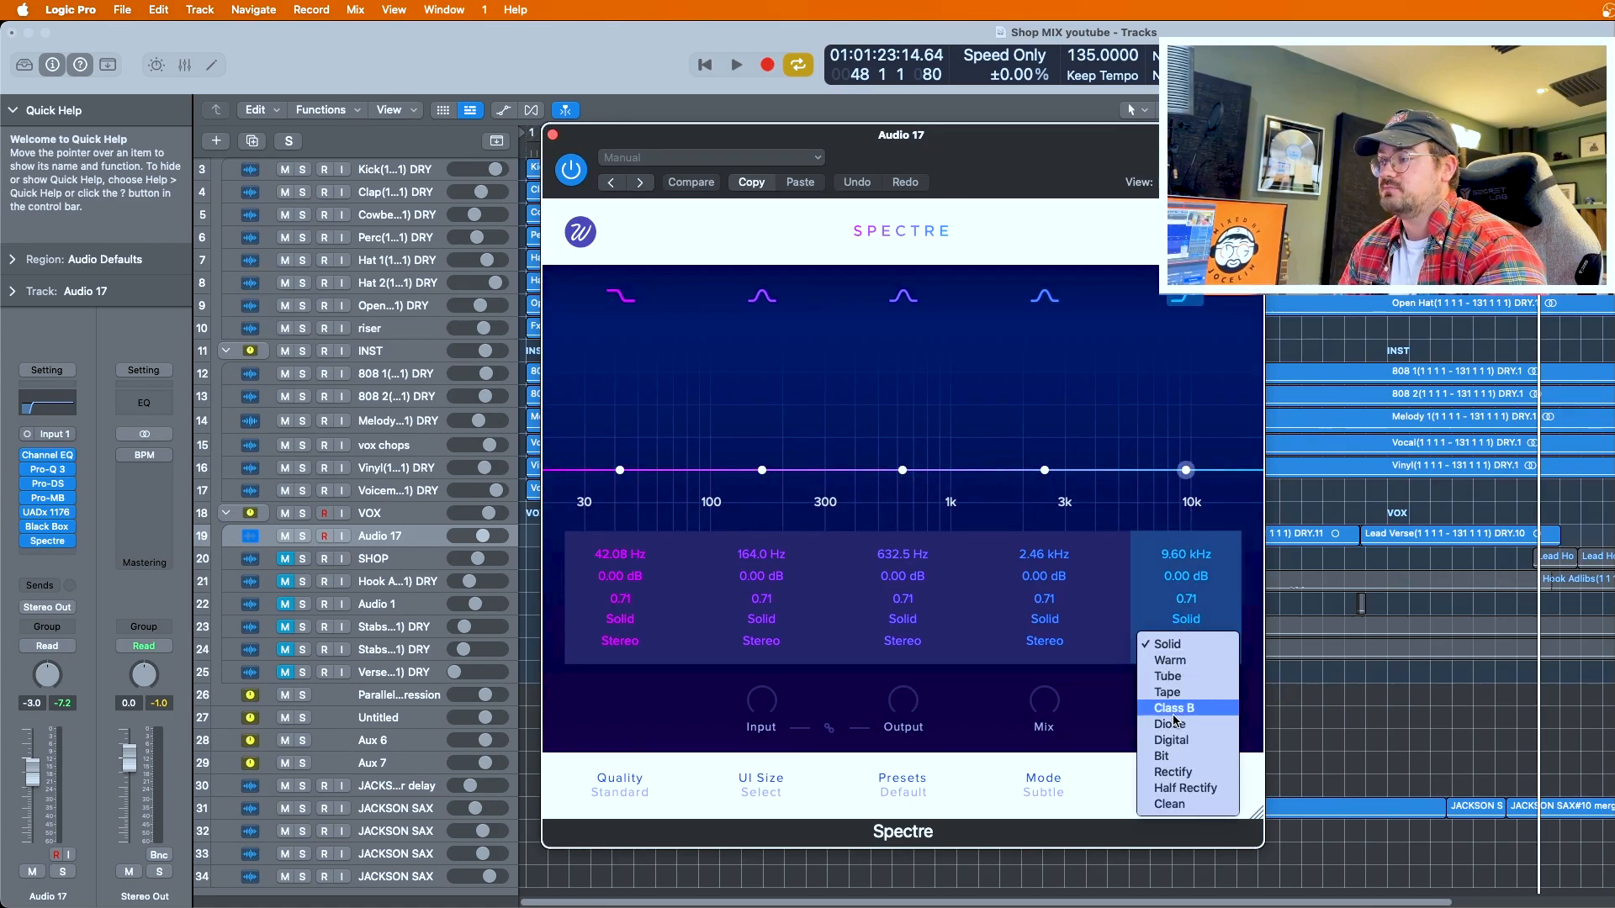
{"action": "left_click", "coordinate": [1207, 683]}
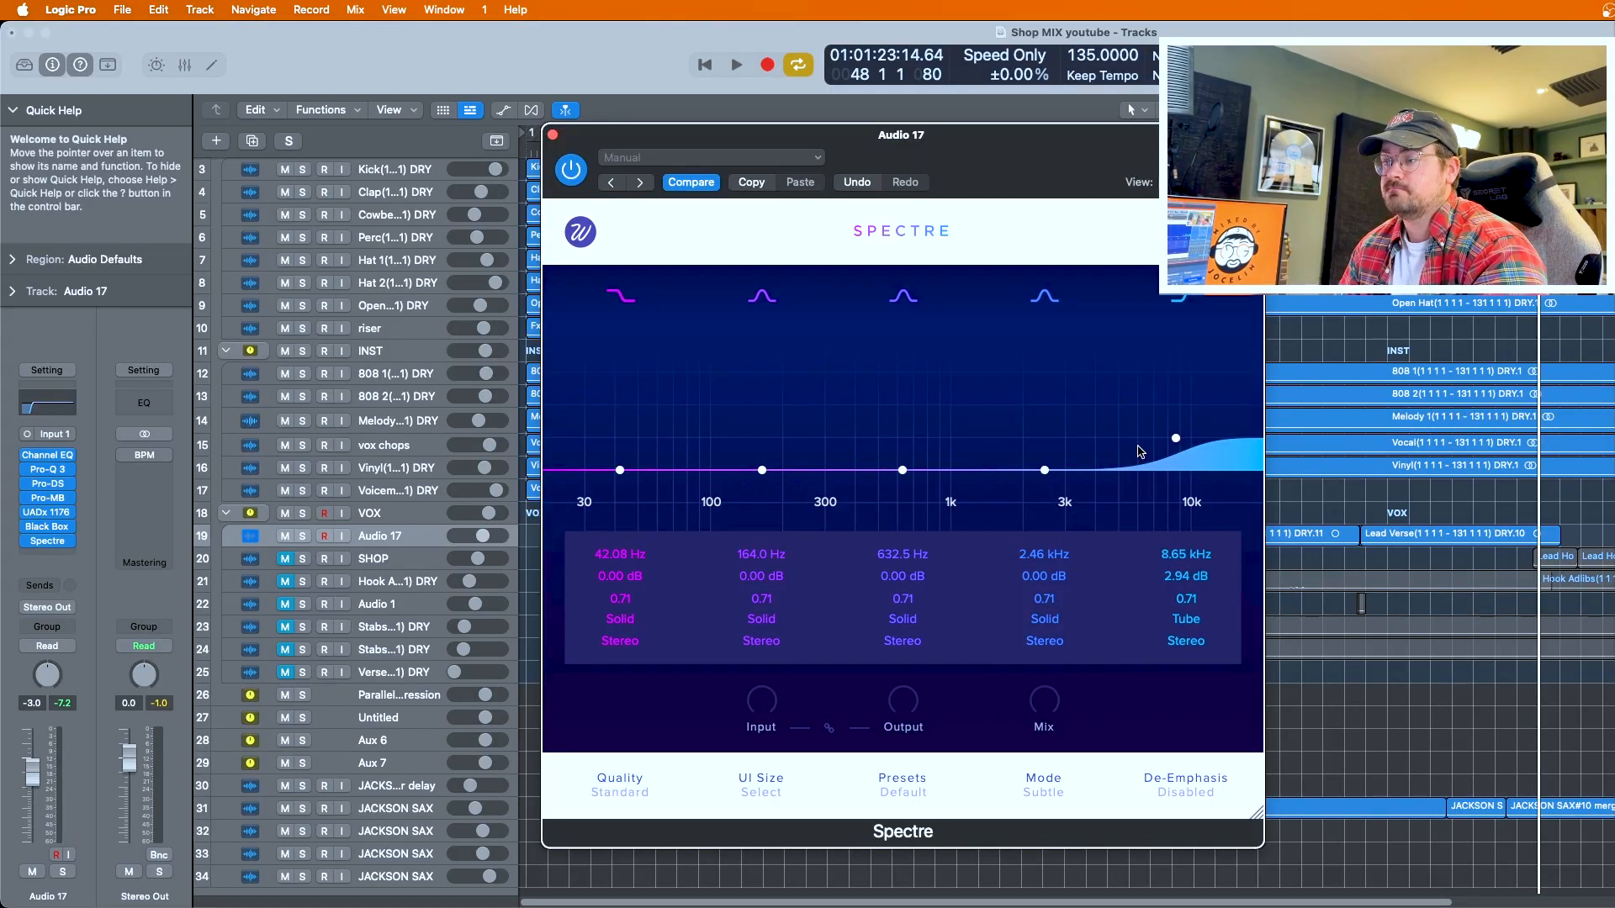
{"action": "key", "text": "space"}
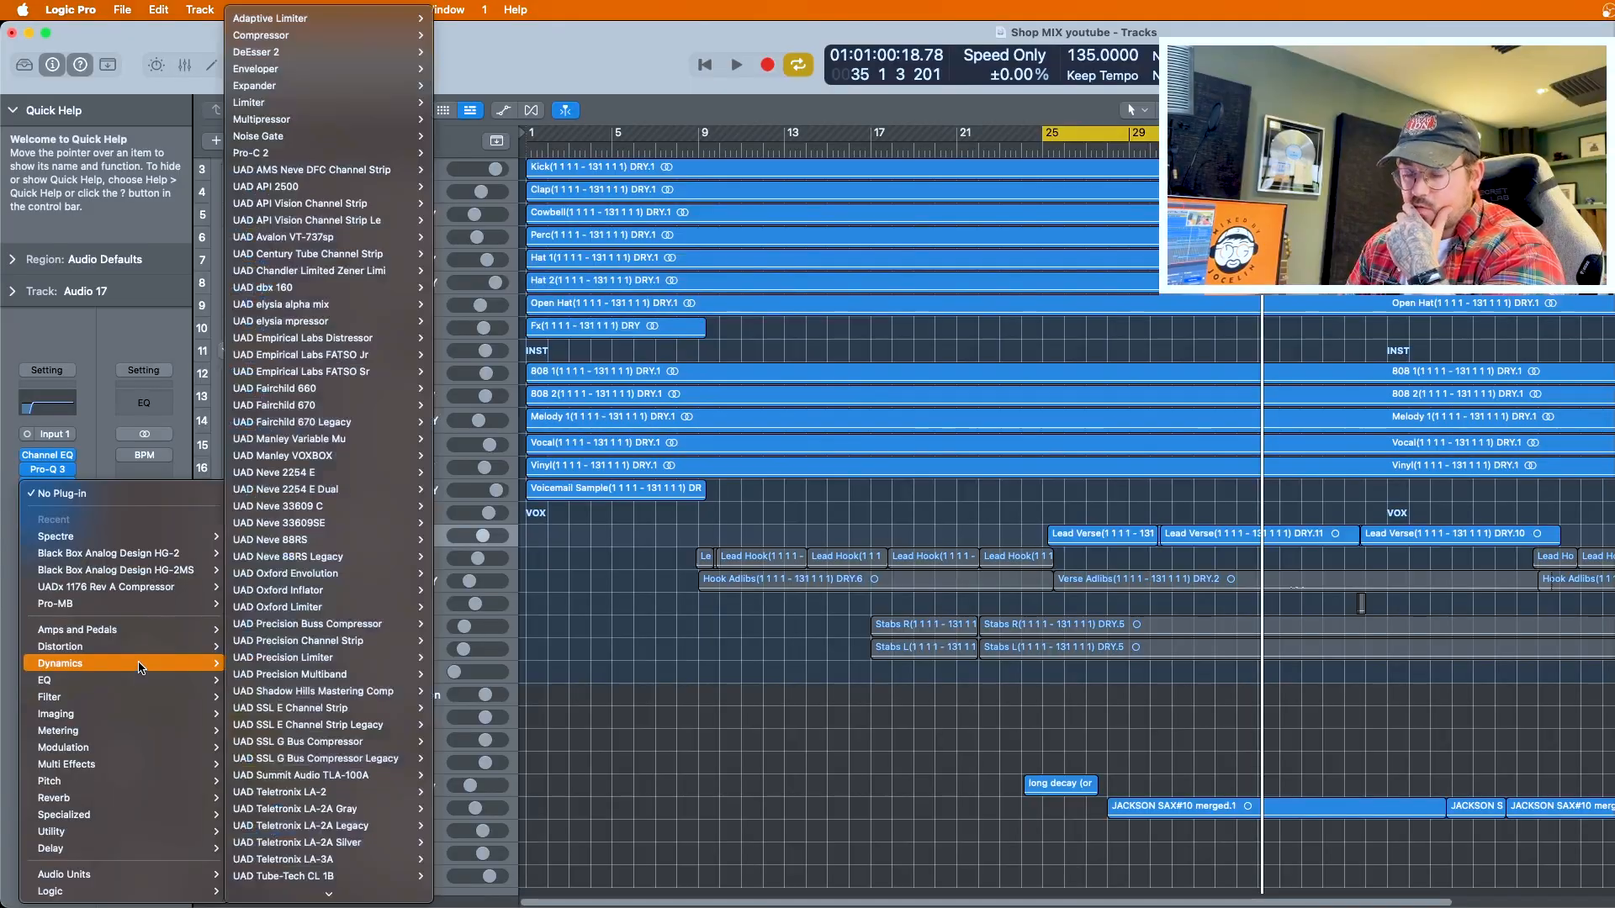
Step: Compare the Audio 17 vocal in playback with its insert effects bypassed and active, and review the Pro-MB processing
{"action": "key", "text": "Escape"}
{"action": "key", "text": "Escape"}
{"action": "key", "text": "space"}
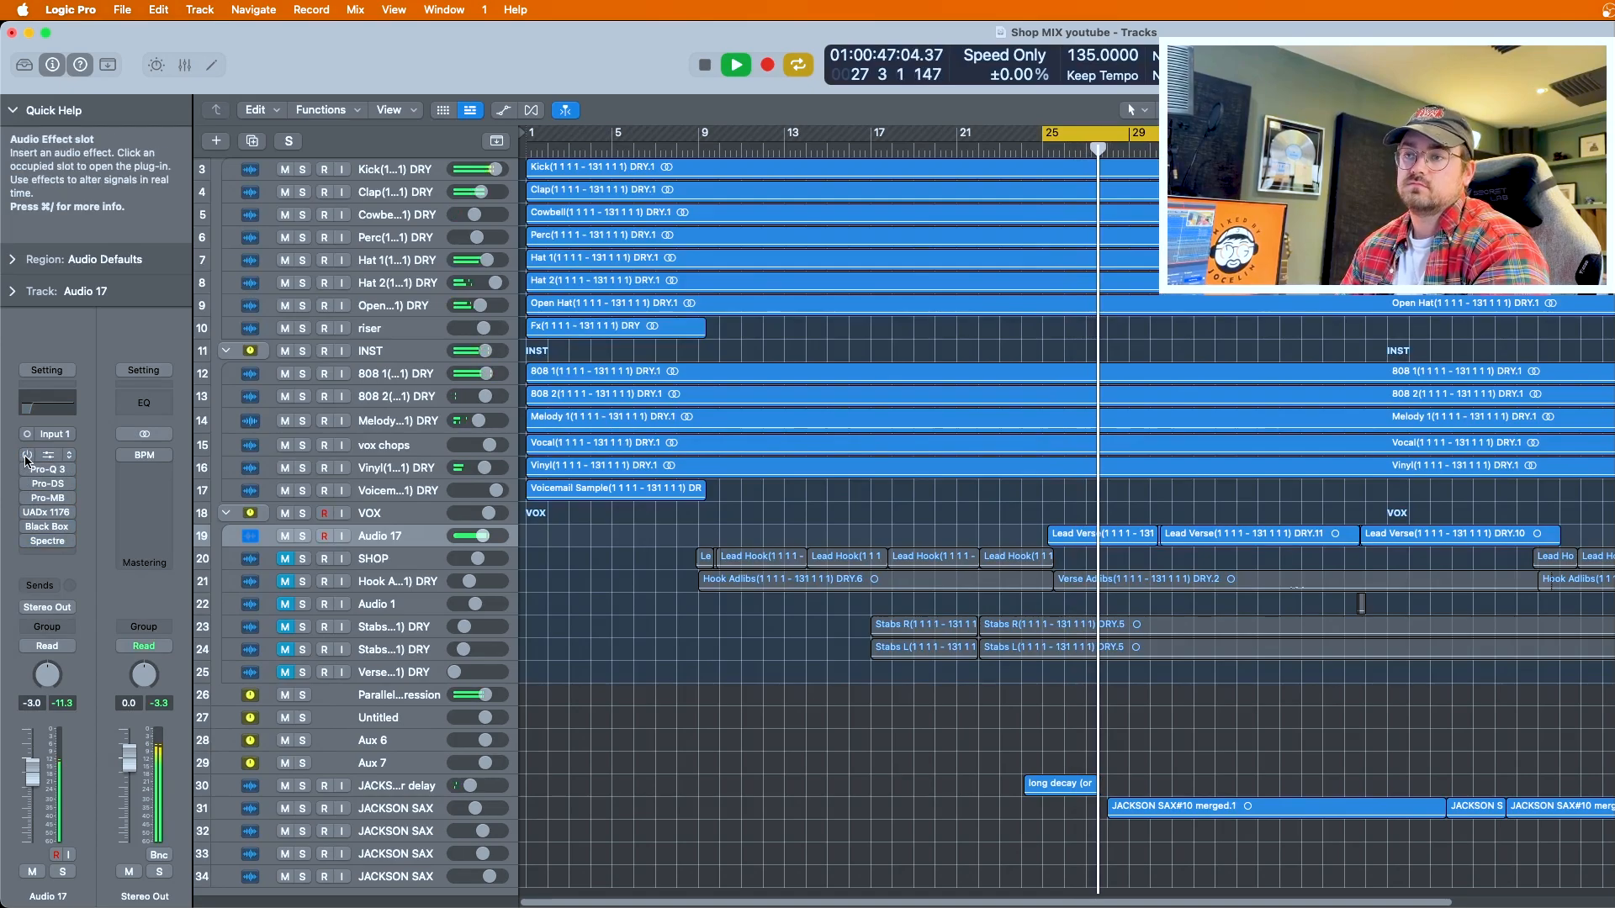
{"action": "left_click", "coordinate": [26, 457]}
{"action": "left_click", "coordinate": [26, 456]}
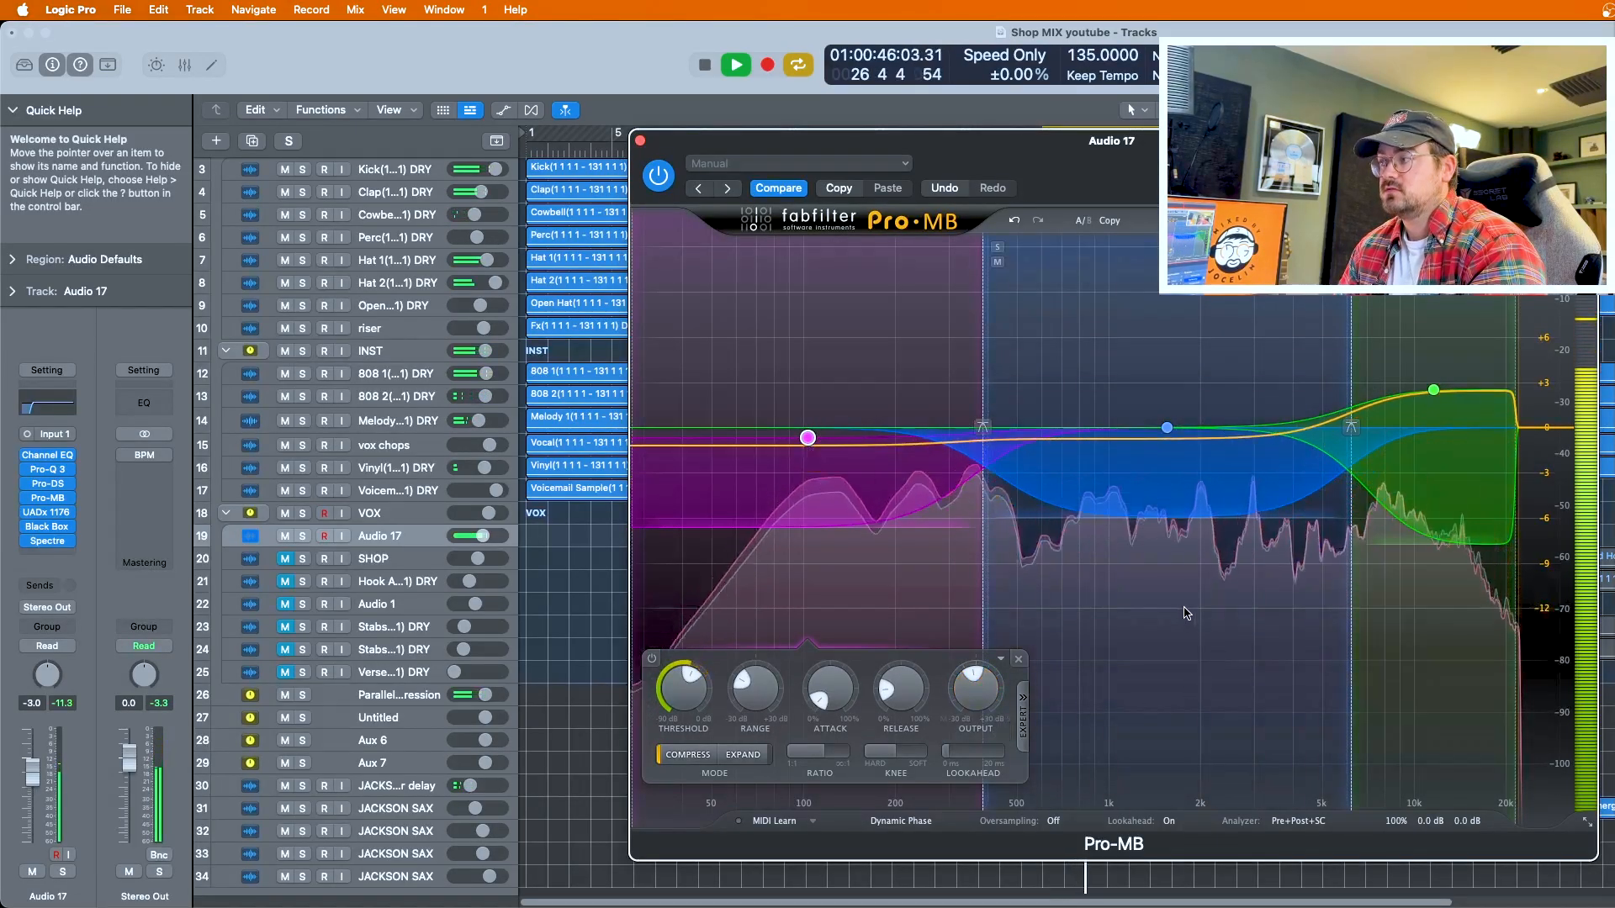
{"action": "key", "text": "space"}
{"action": "left_click", "coordinate": [640, 140]}
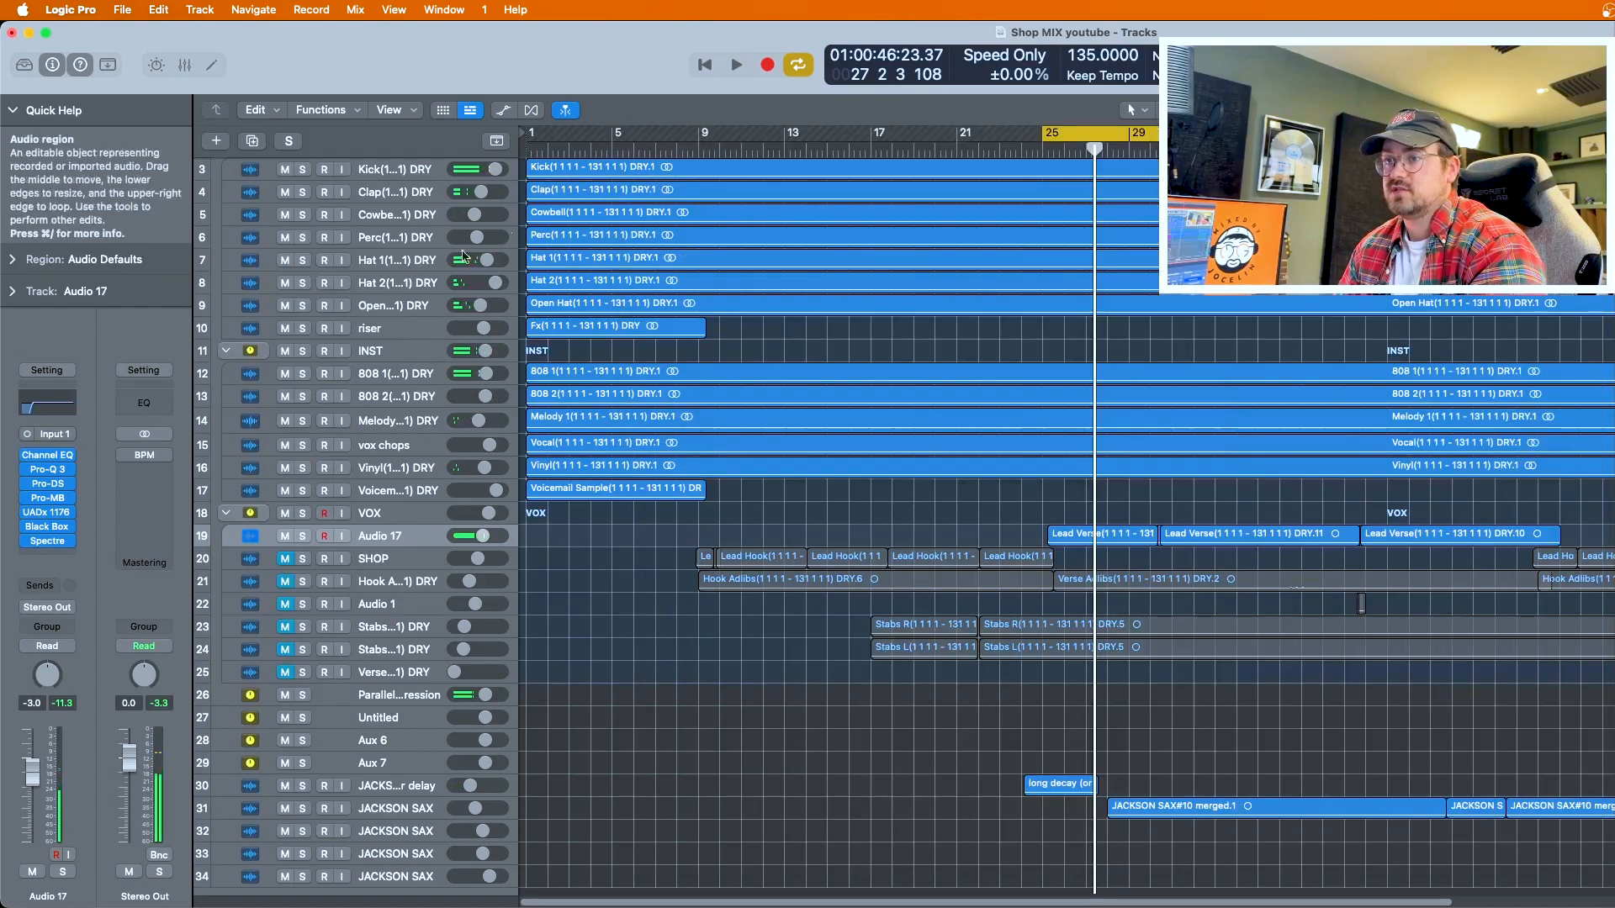
Step: Add soothe2 to Audio 17, set its low cut to 77 Hz and band 3 to about 10.1 kHz at 2.5 dB, and extend the high cut upward
{"action": "left_click", "coordinate": [58, 556]}
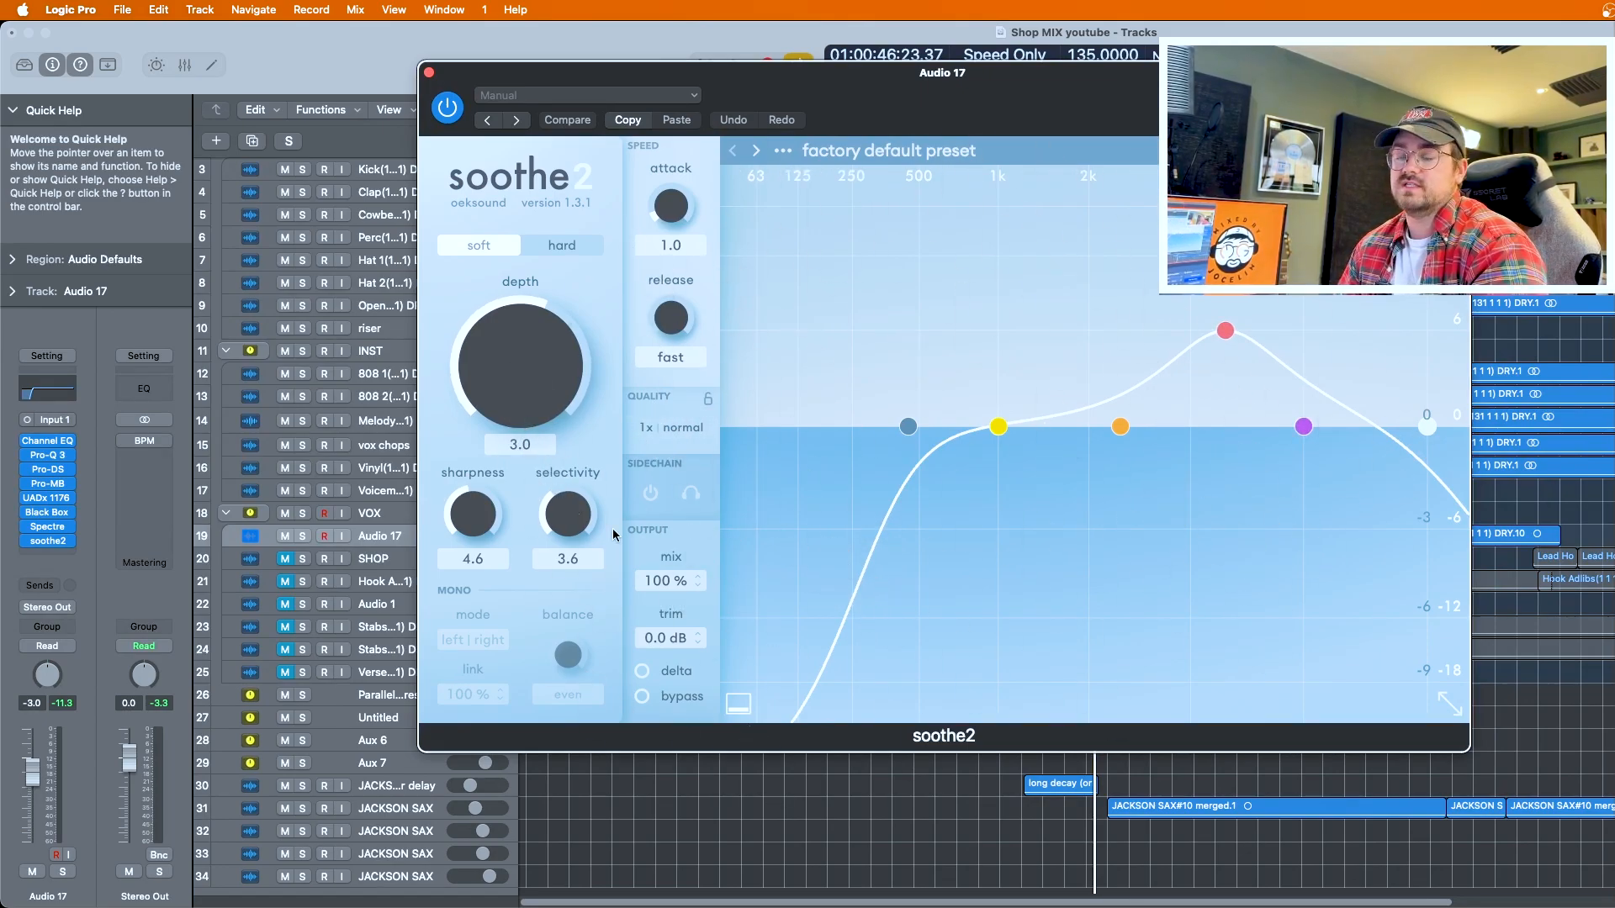
{"action": "left_click_drag", "start_coordinate": [1224, 330], "coordinate": [1326, 378]}
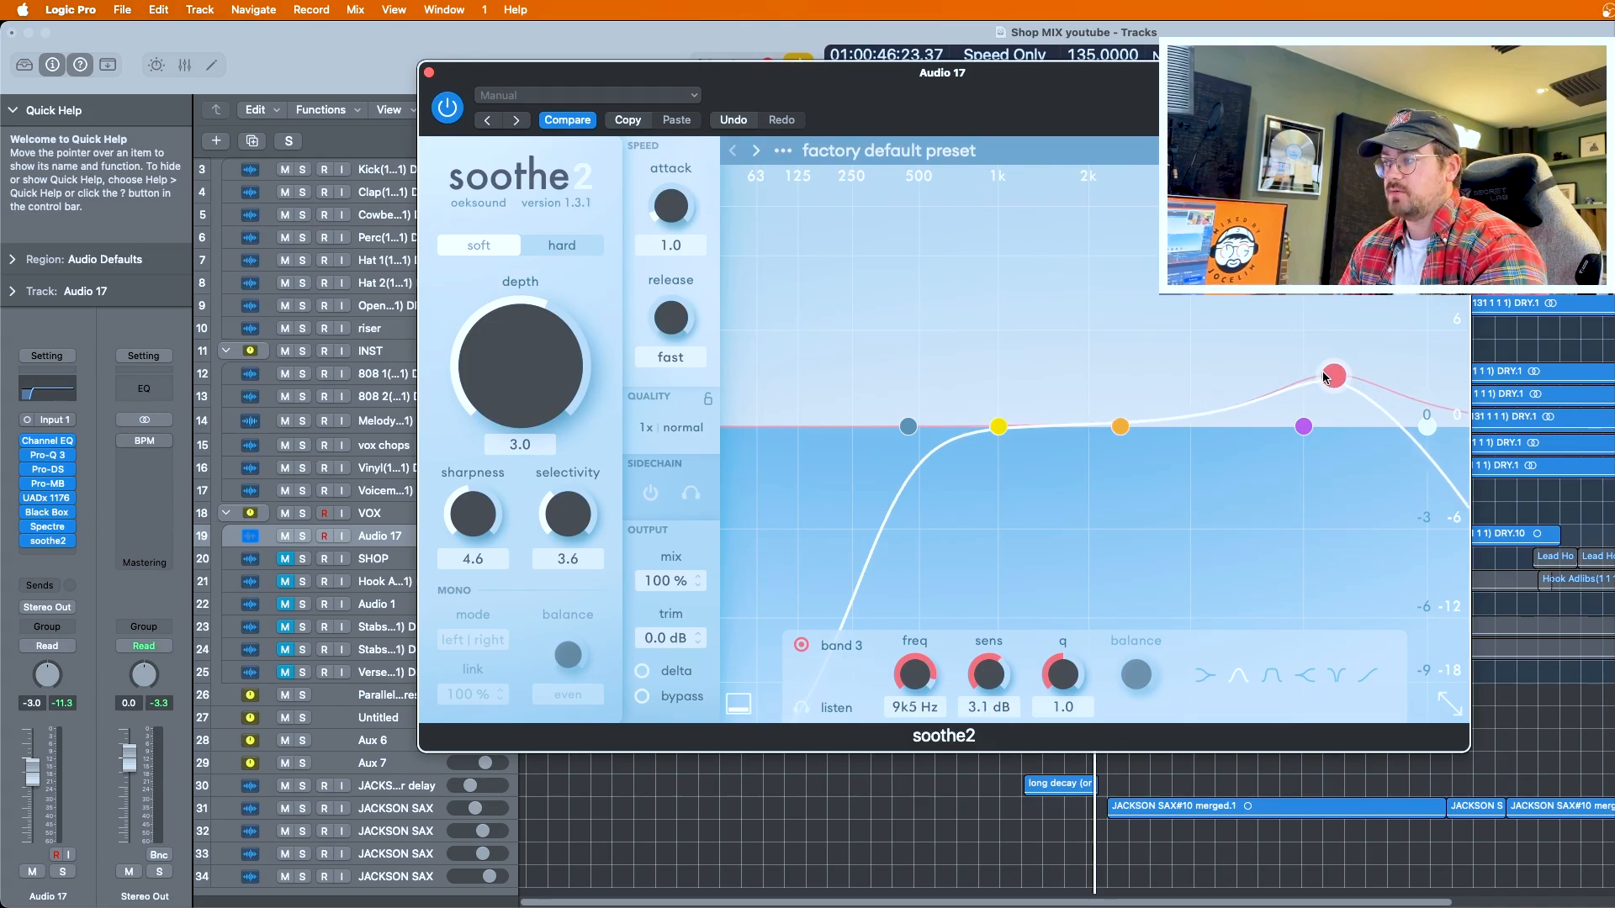
{"action": "left_click_drag", "start_coordinate": [908, 426], "coordinate": [767, 409]}
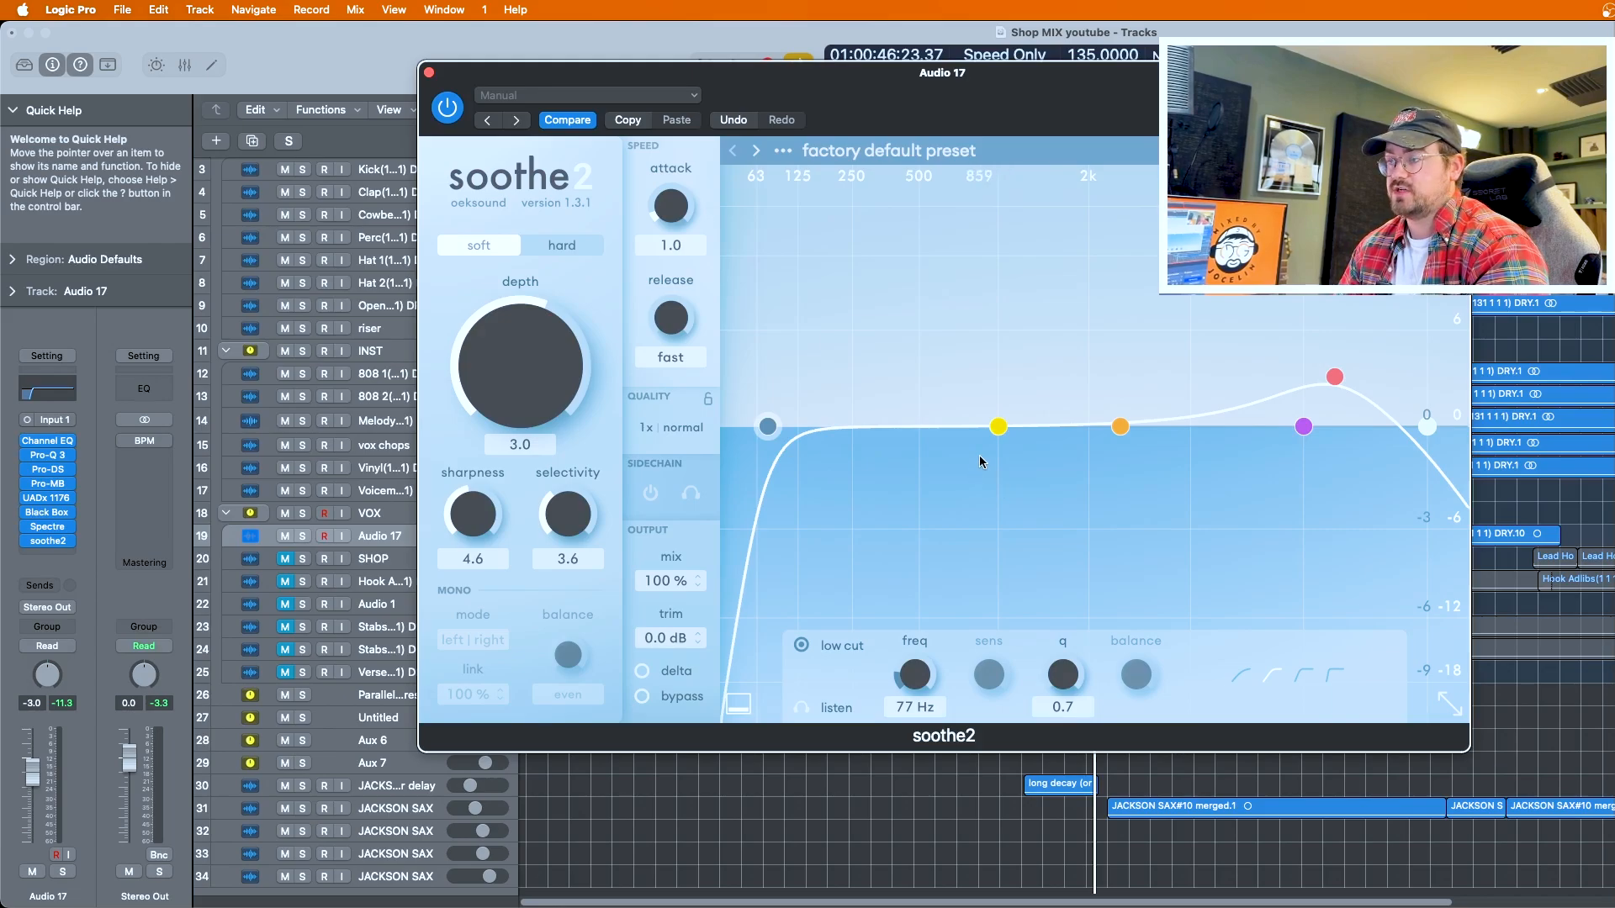
{"action": "left_click_drag", "start_coordinate": [1334, 377], "coordinate": [1339, 378]}
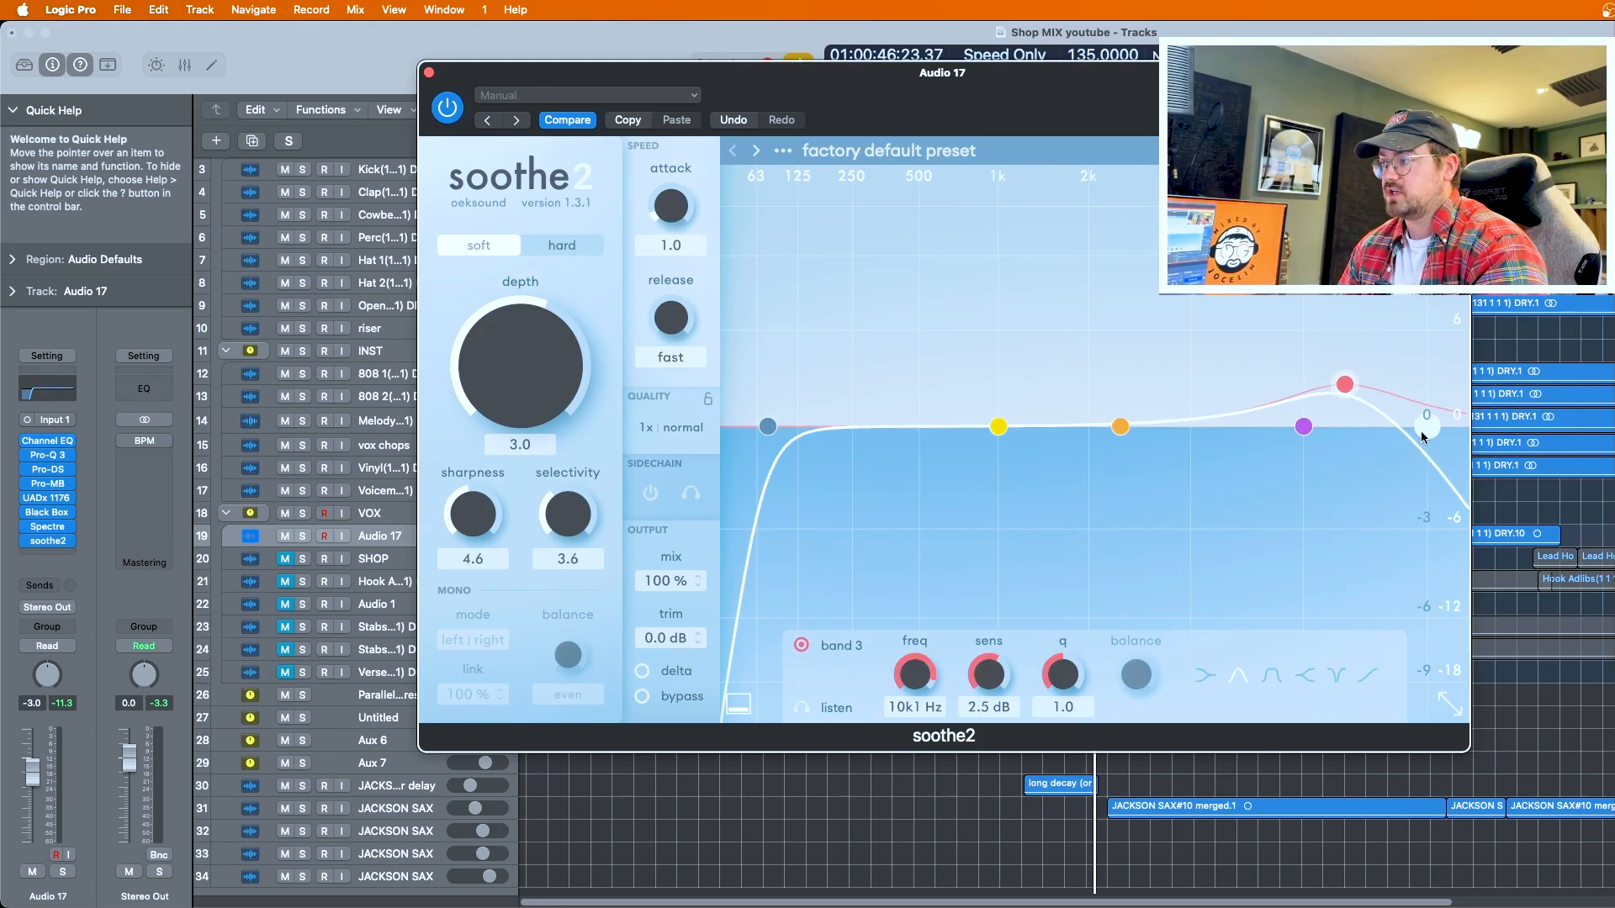
{"action": "left_click_drag", "start_coordinate": [1422, 435], "coordinate": [1448, 434]}
{"action": "left_click", "coordinate": [1343, 386]}
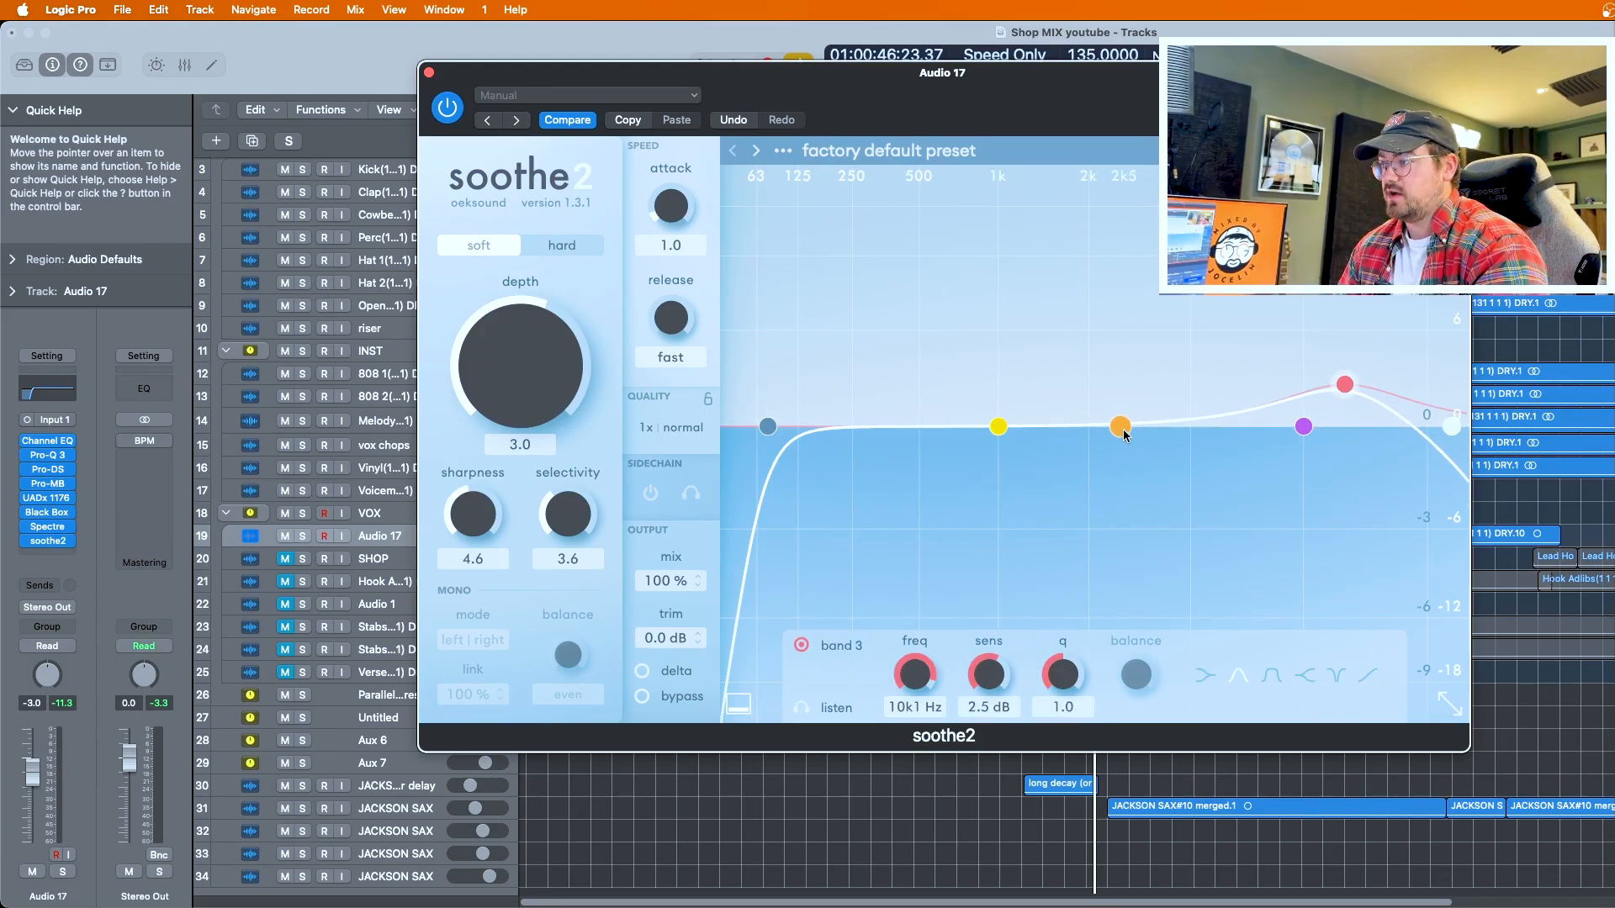
Step: Reshape the soothe2 curve: pull band 2 down, band 1 to 834 Hz at 2.2 dB, low cut to 153 Hz, band 3 to 11 kHz at 3.1 dB
{"action": "left_click_drag", "start_coordinate": [1125, 434], "coordinate": [1112, 576]}
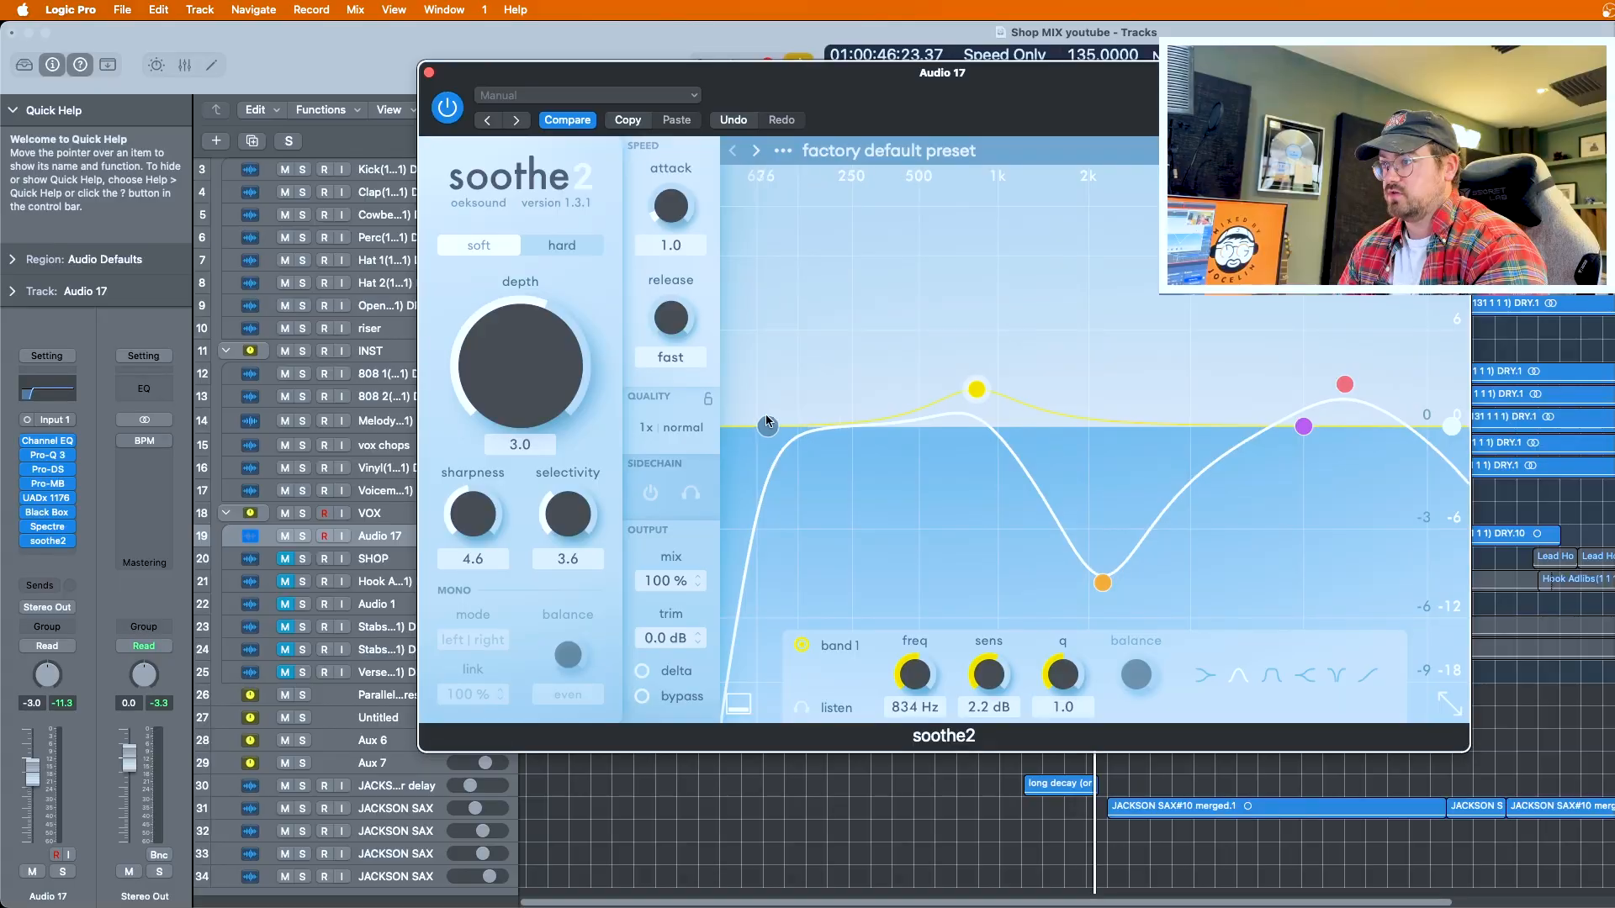
{"action": "left_click_drag", "start_coordinate": [768, 422], "coordinate": [806, 421]}
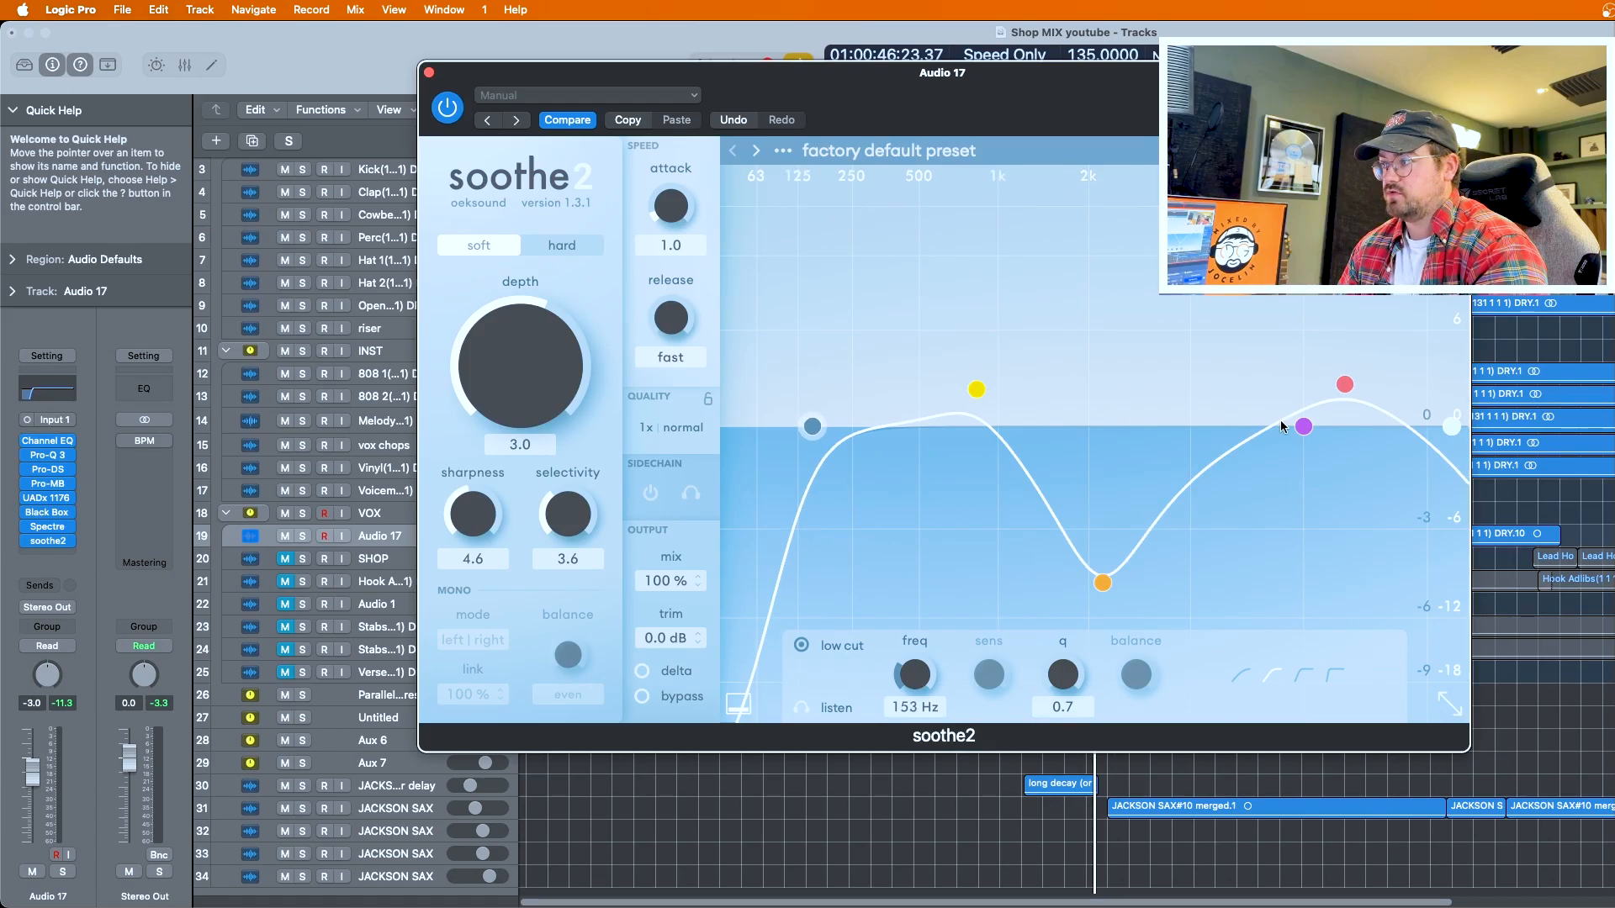
{"action": "mouse_move", "coordinate": [1343, 386]}
{"action": "left_mouse_down"}
{"action": "mouse_move", "coordinate": [1289, 405]}
{"action": "mouse_move", "coordinate": [1359, 375]}
{"action": "left_mouse_up"}
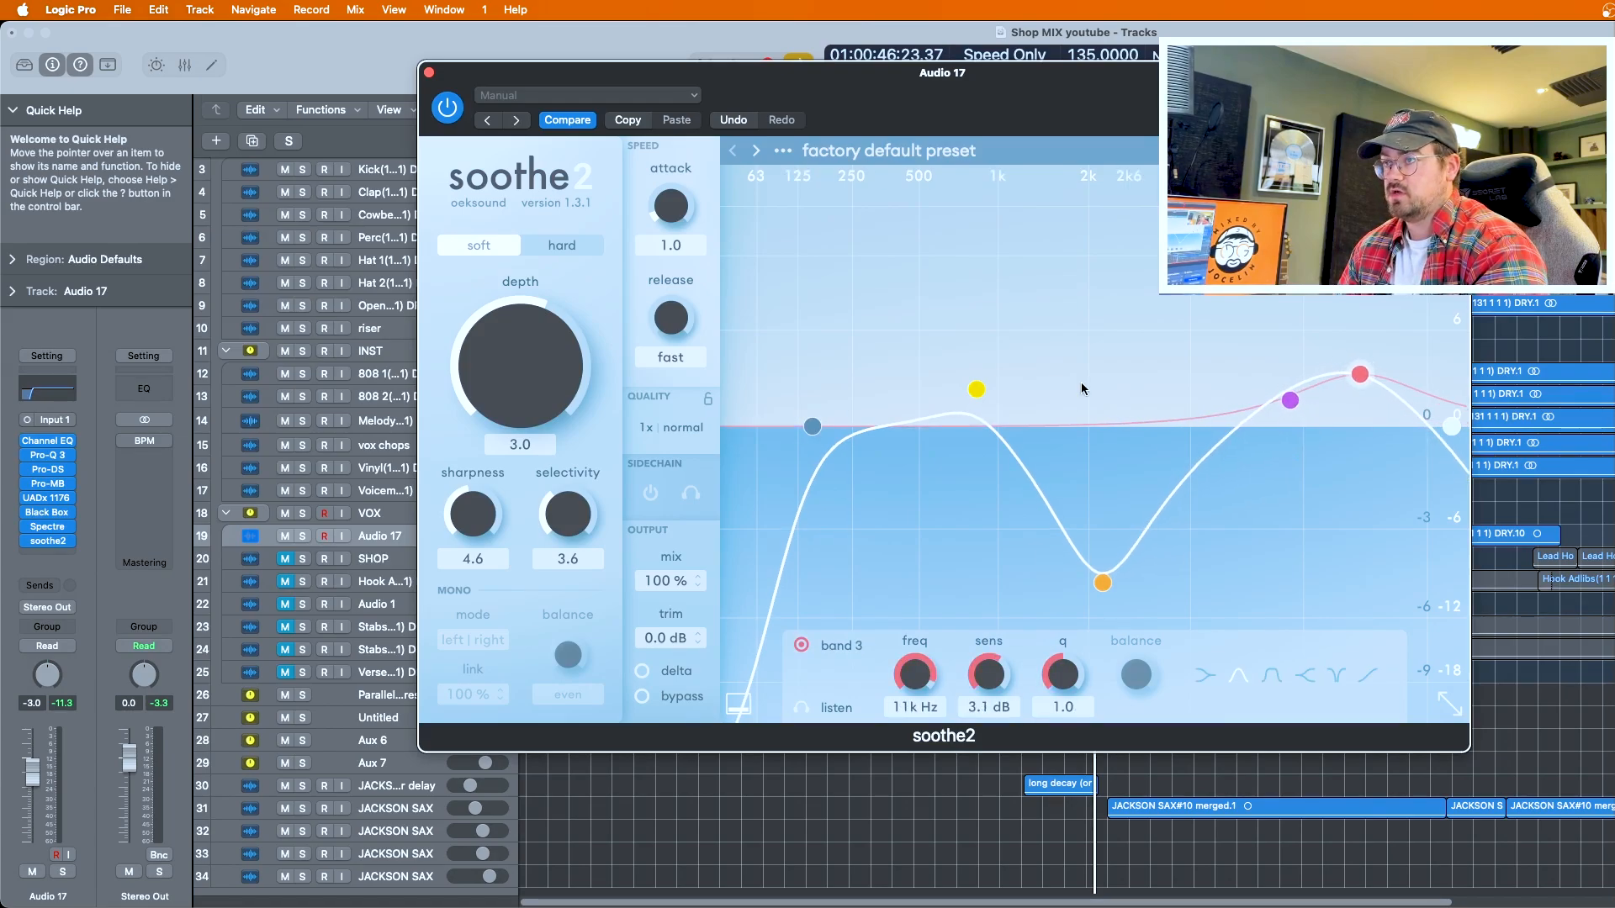
Step: Tune soothe2 against playback: depth 0.4, sharpness 5.7, attack fast, release 1.2 and mix 85%
{"action": "key", "text": "space"}
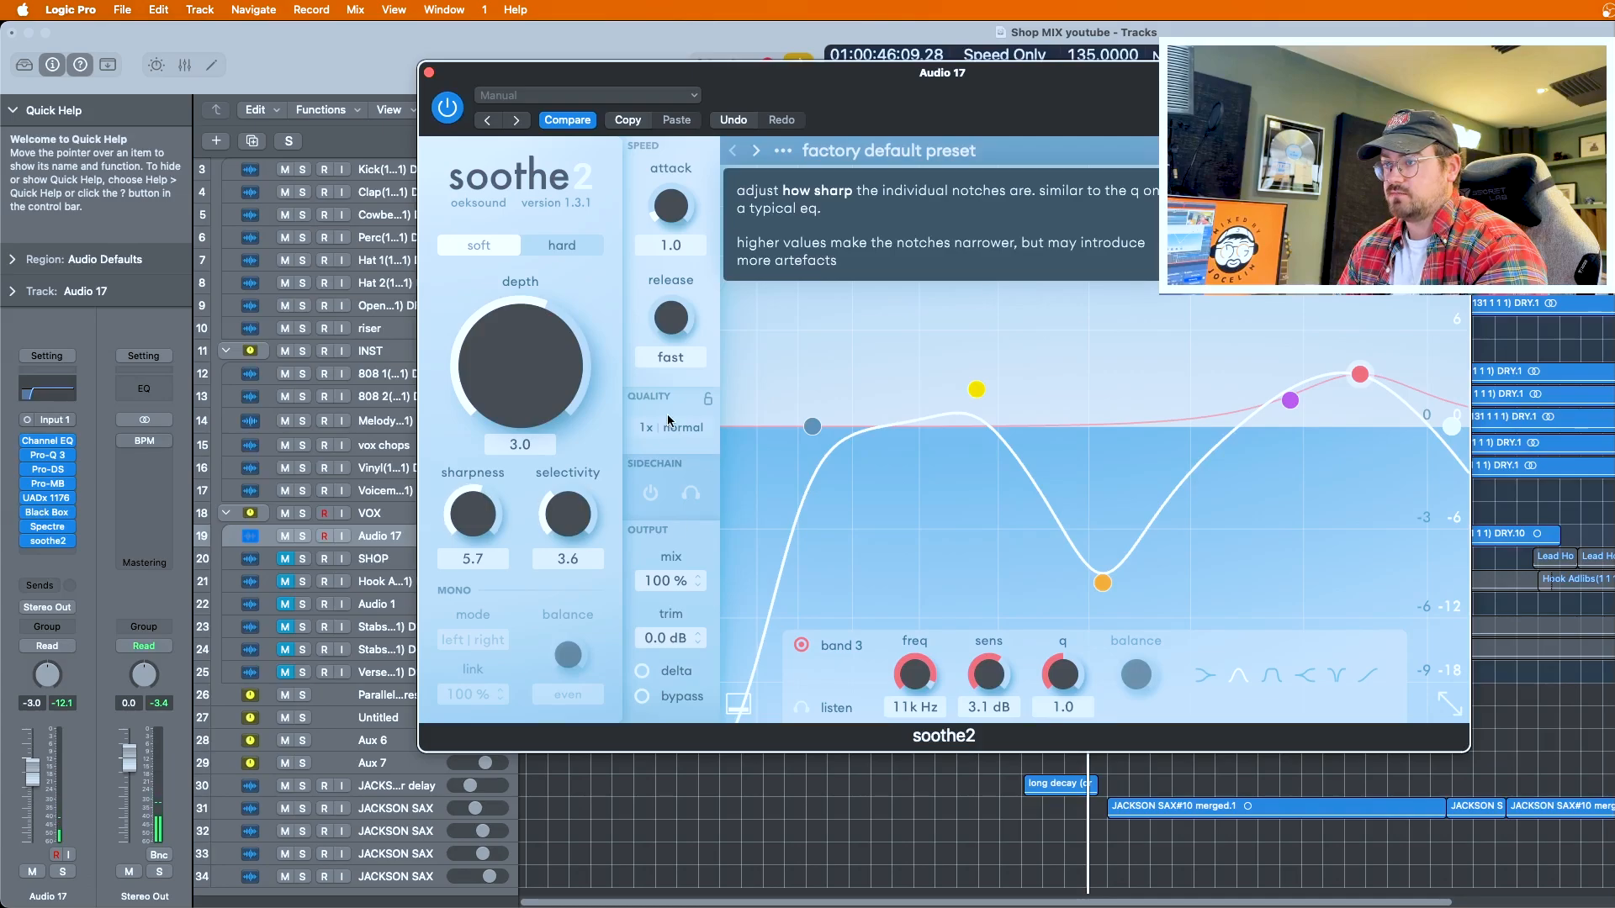
{"action": "key", "text": "space"}
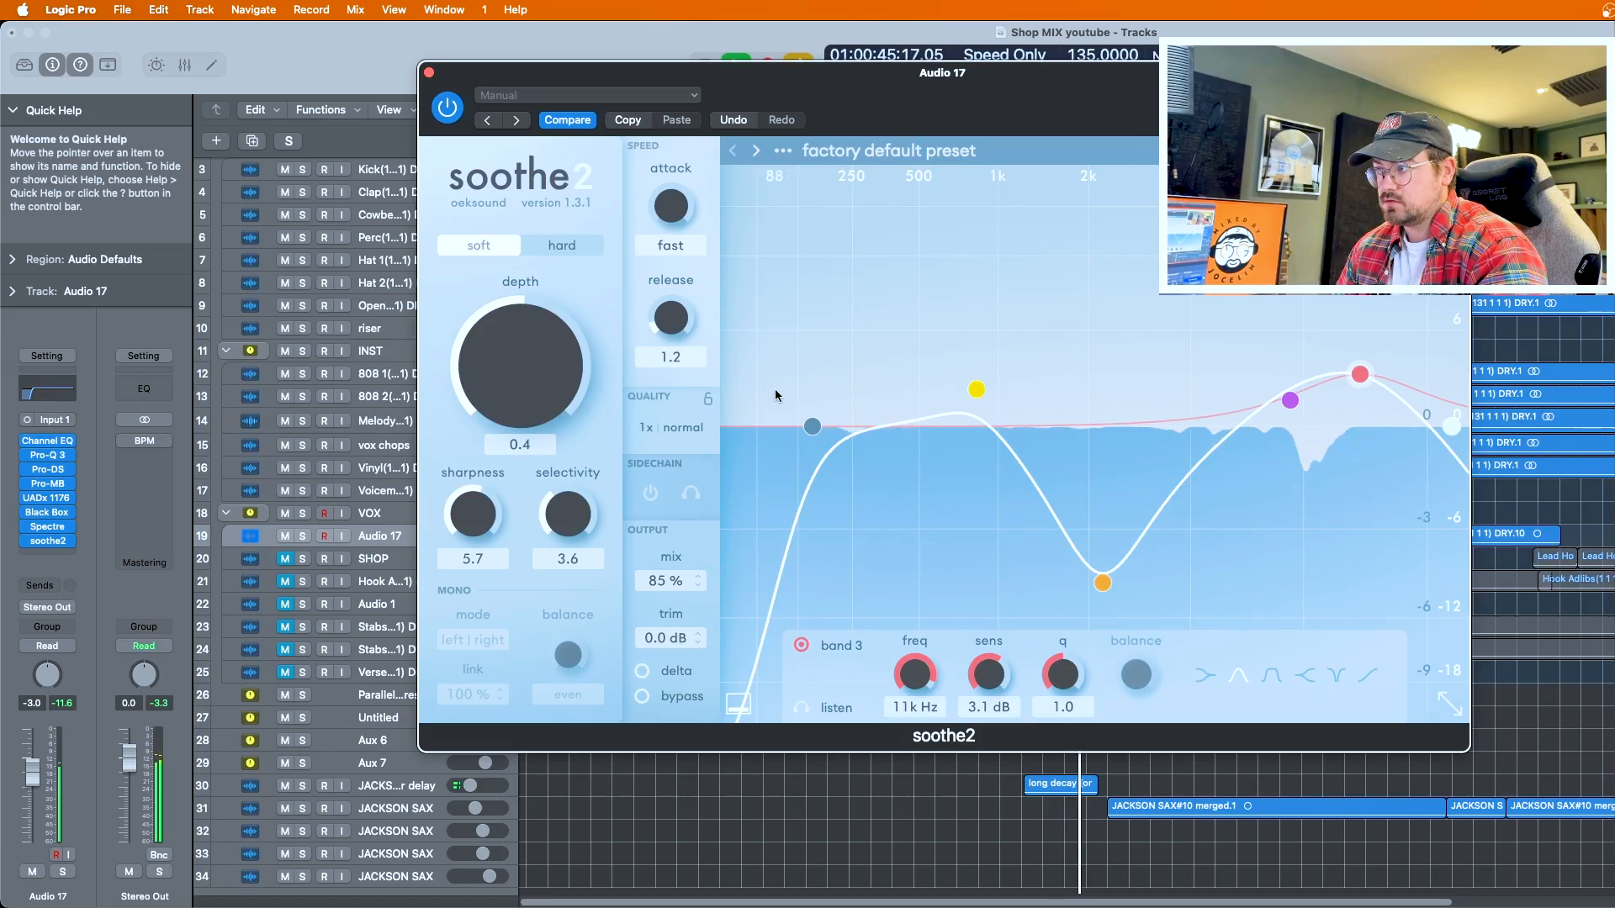
Step: Move soothe2 band 1 lower in frequency and band 4 to 4.6 kHz at 2.8 dB, comparing the vocal with the plug-in bypassed and active
{"action": "left_click", "coordinate": [812, 425]}
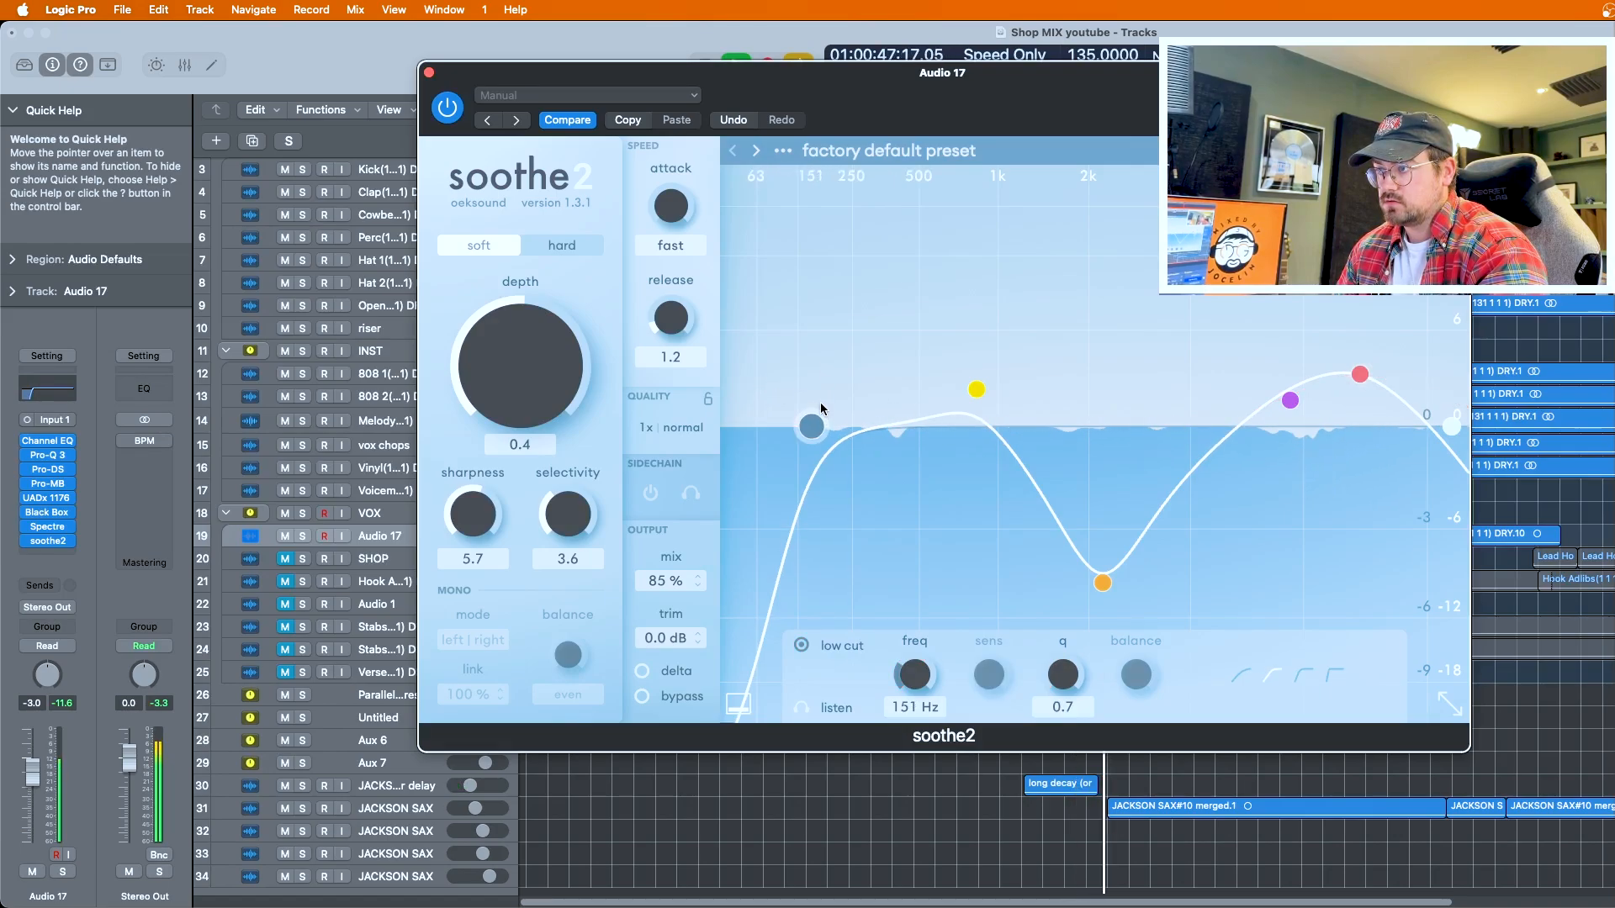
{"action": "left_click_drag", "start_coordinate": [960, 392], "coordinate": [911, 385]}
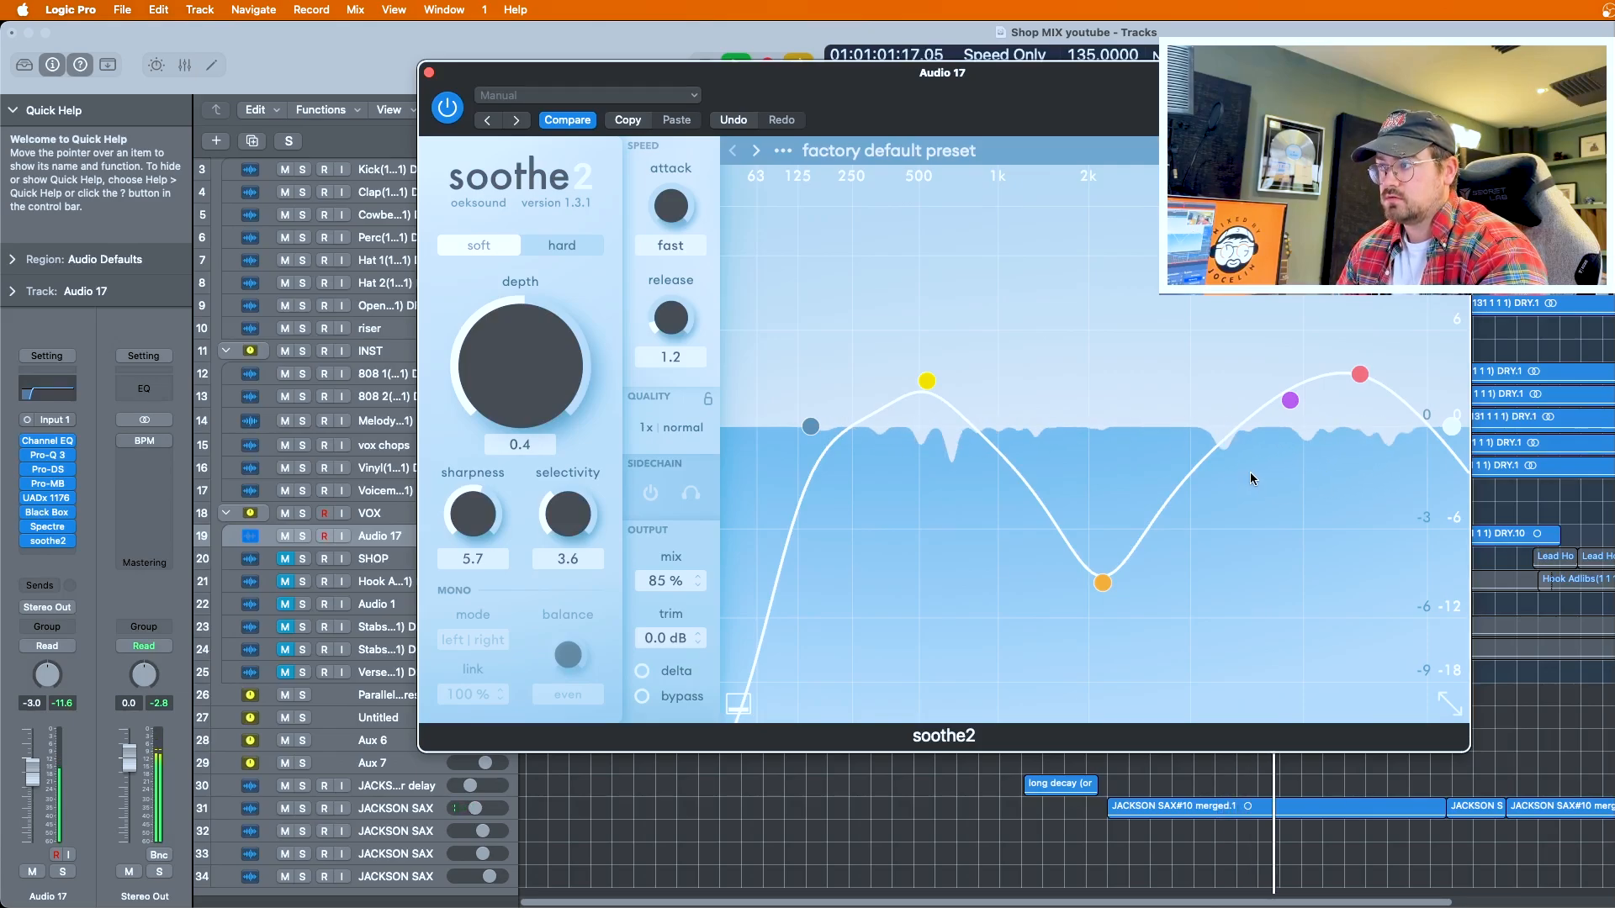
{"action": "left_click_drag", "start_coordinate": [1289, 401], "coordinate": [1214, 380]}
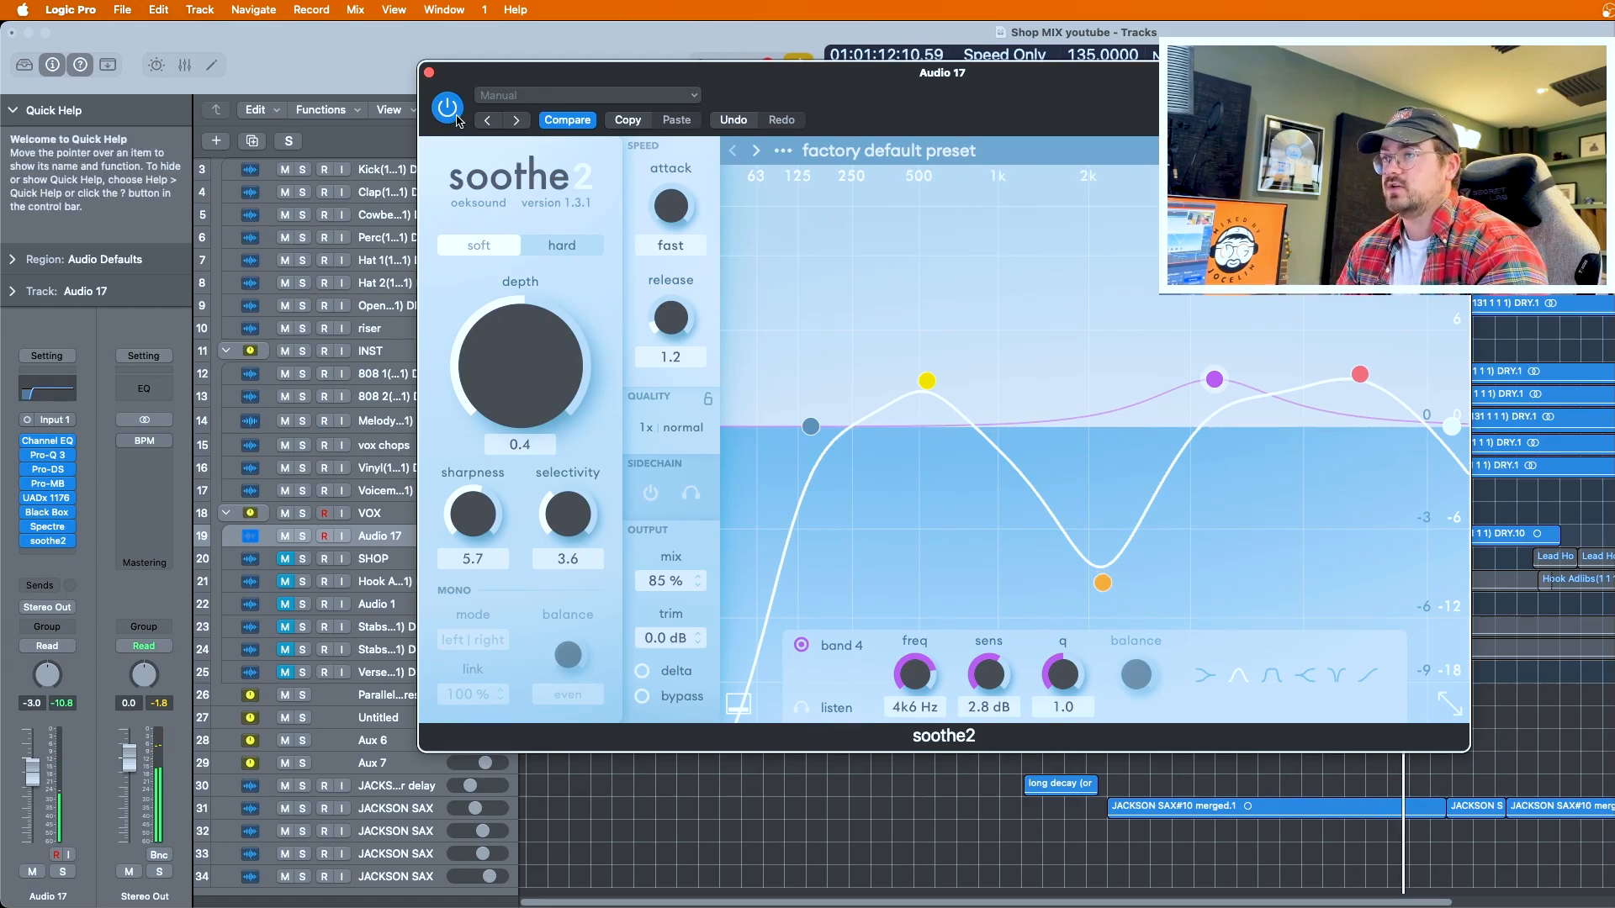
{"action": "left_click", "coordinate": [454, 116]}
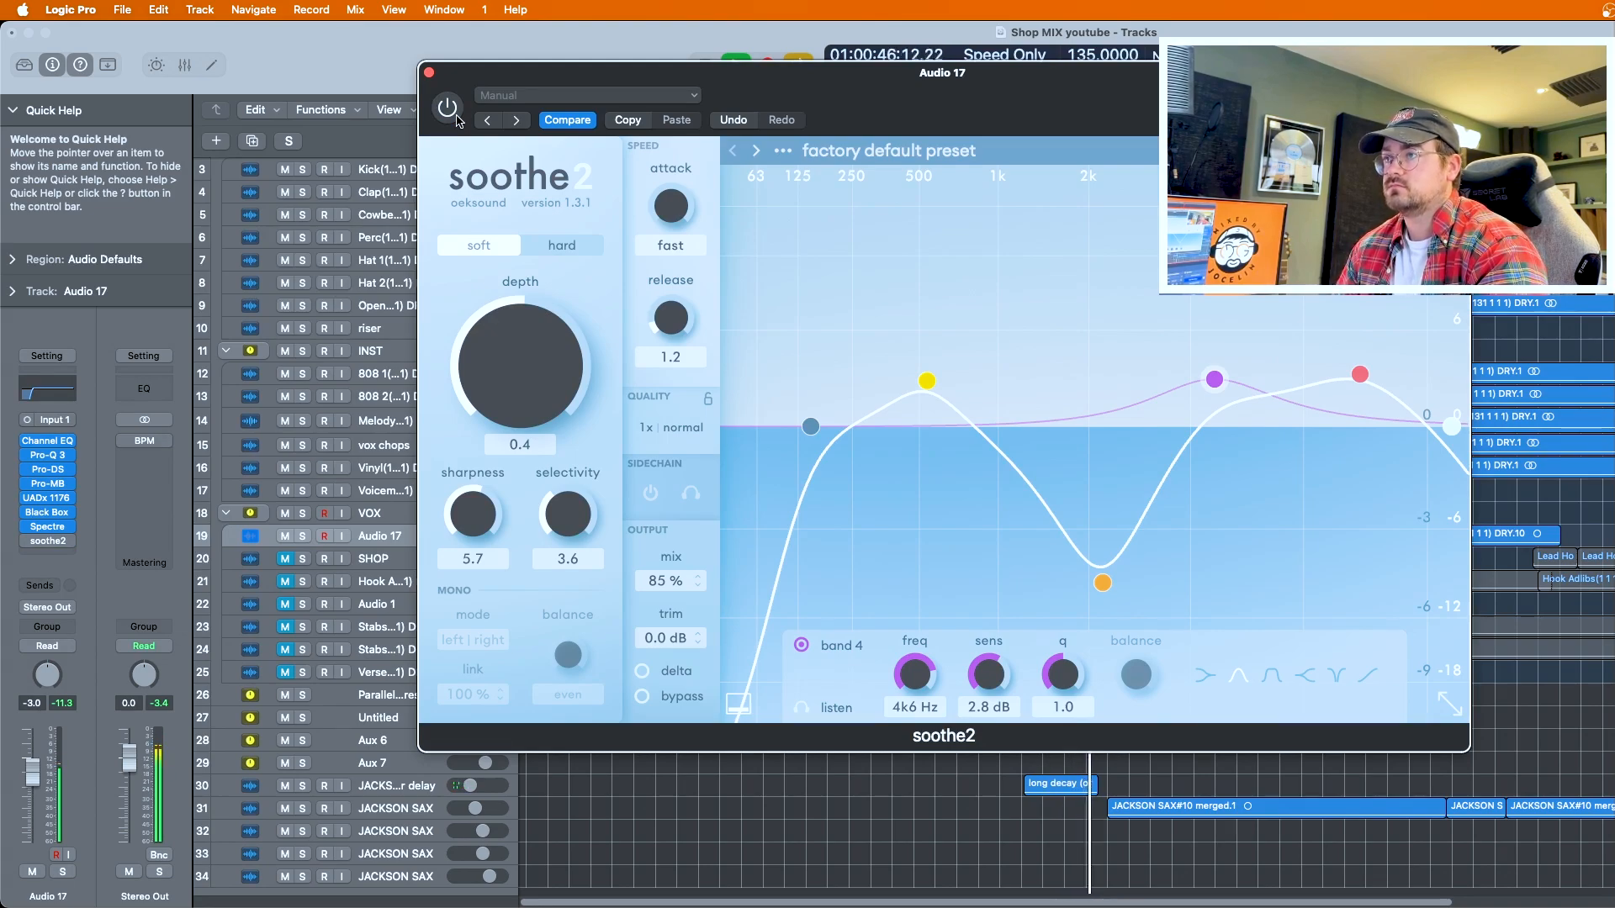
{"action": "left_click", "coordinate": [454, 116]}
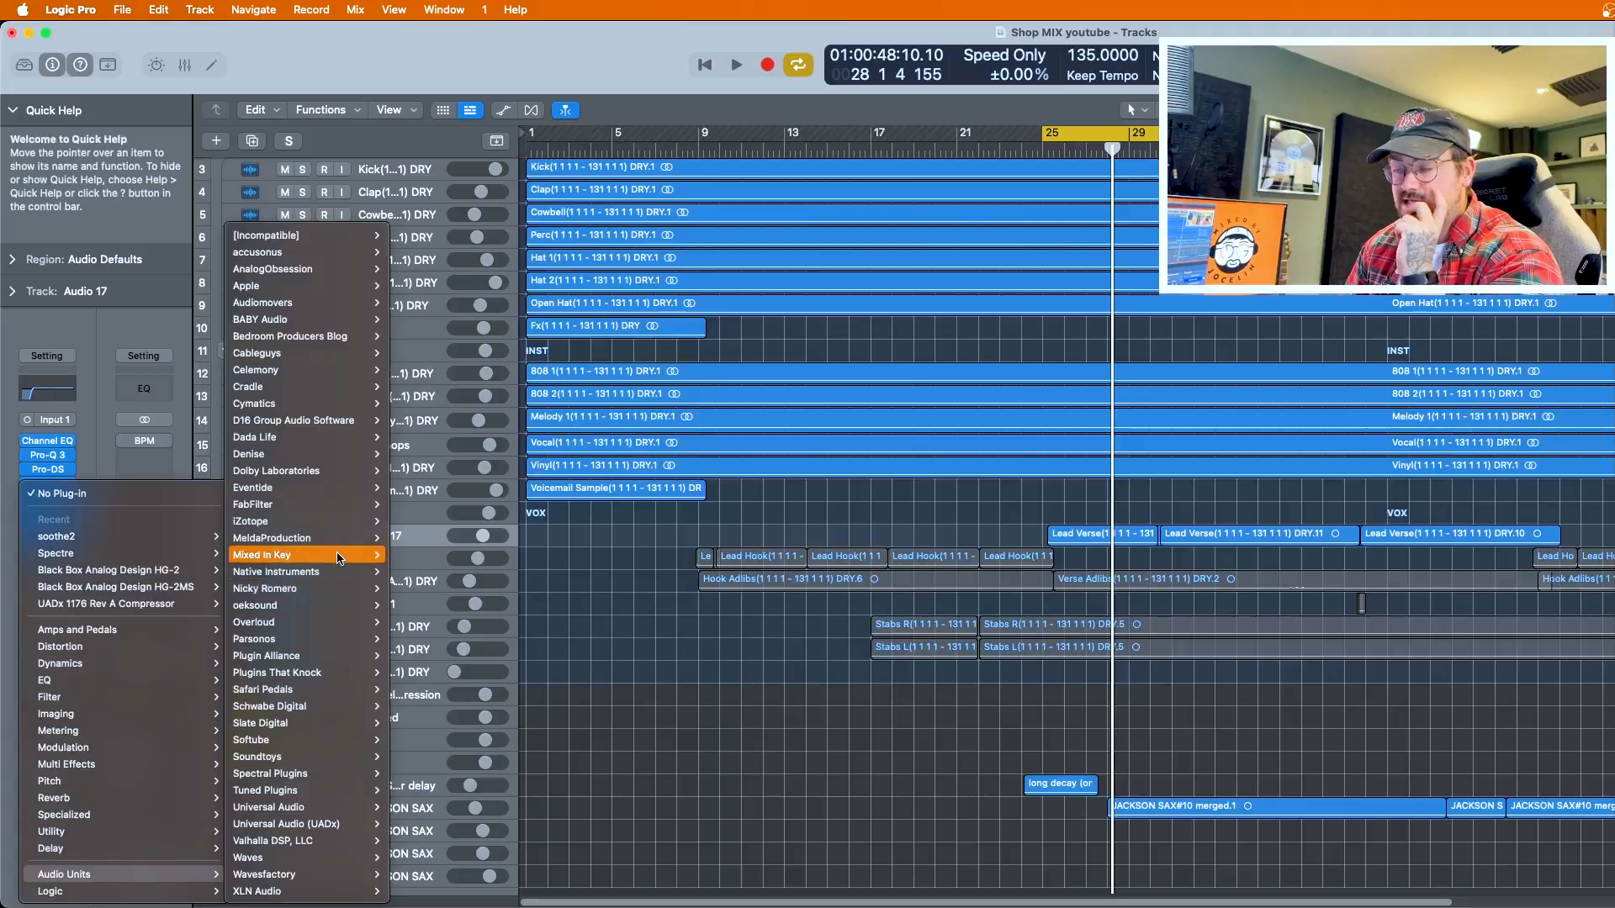
Step: Insert a mono FabFilter Pro-C 2 compressor after soothe2 on Audio 17
{"action": "mouse_move", "coordinate": [335, 506]}
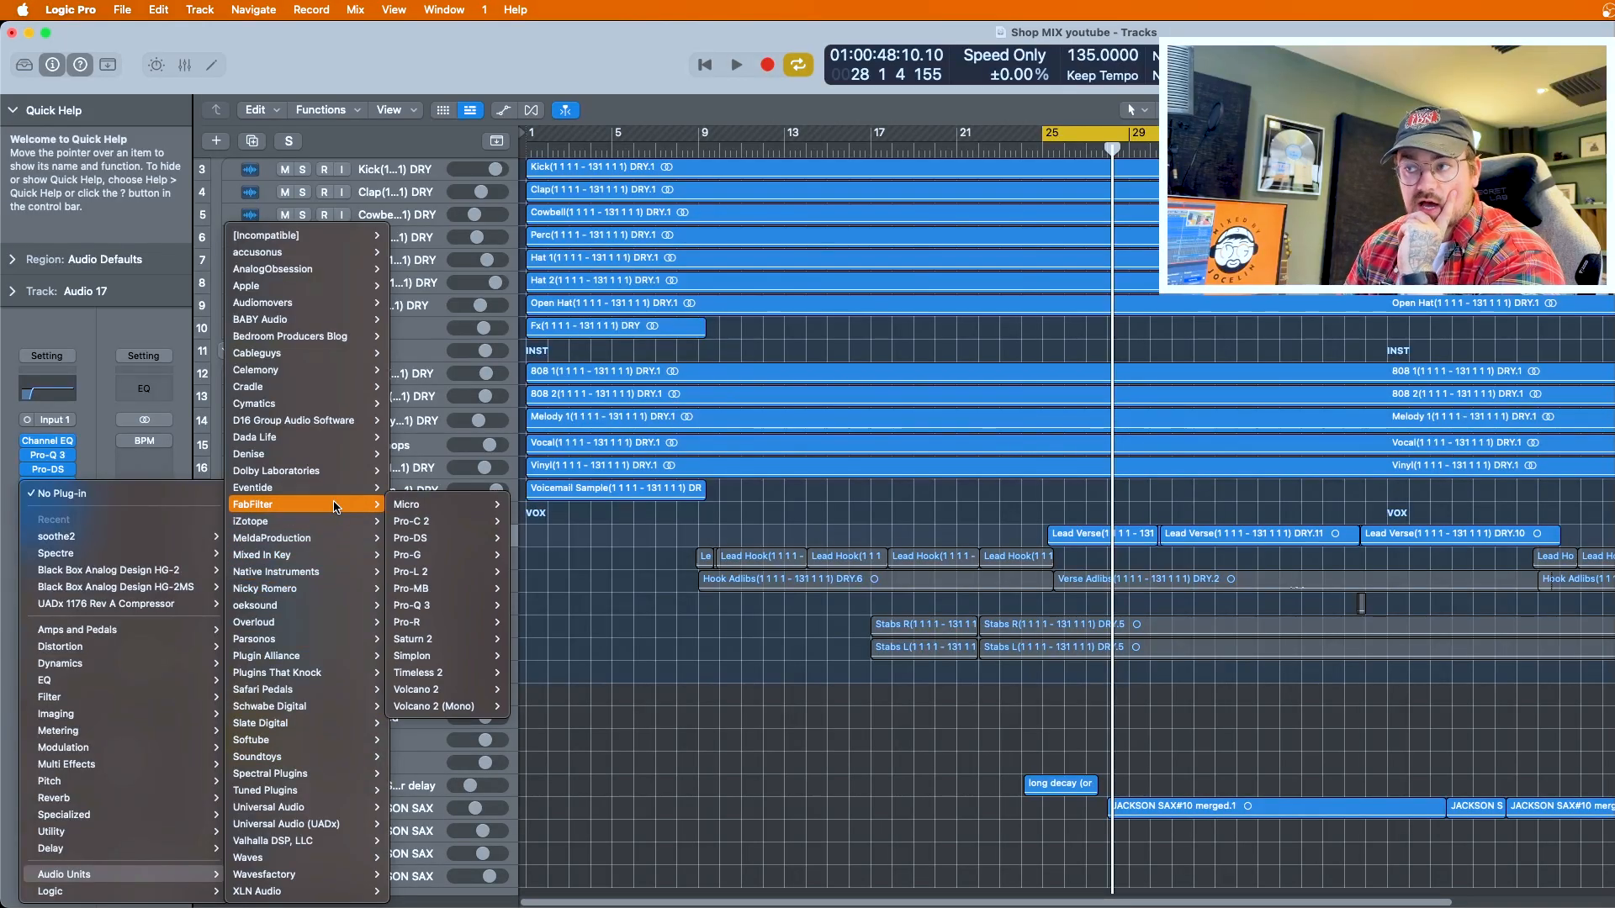
{"action": "mouse_move", "coordinate": [420, 521]}
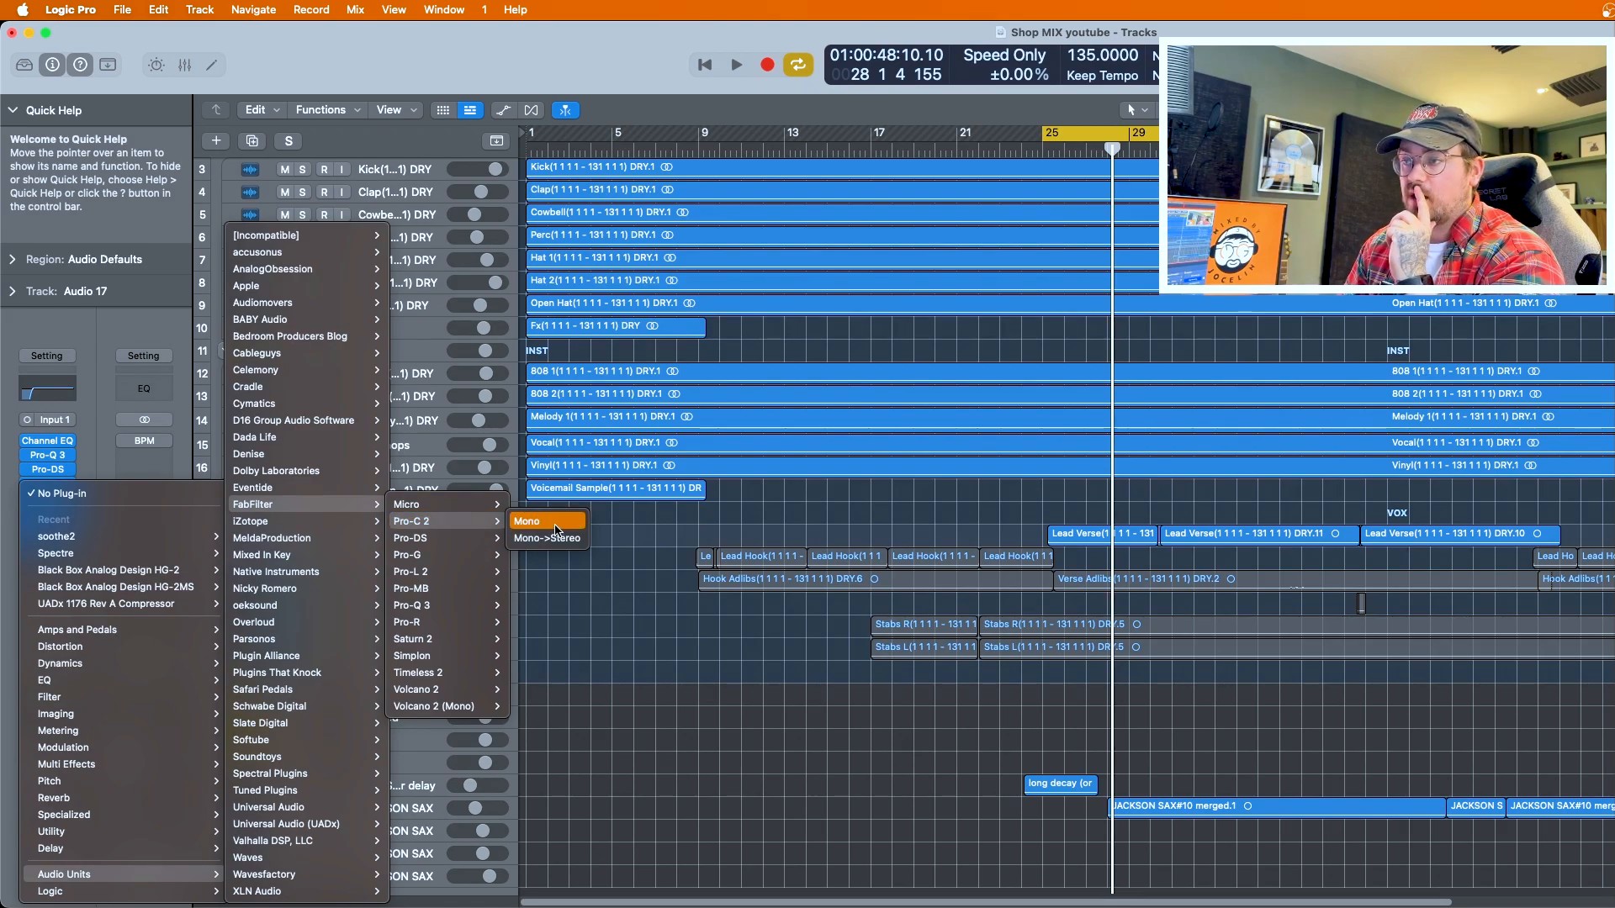
{"action": "left_click", "coordinate": [554, 527]}
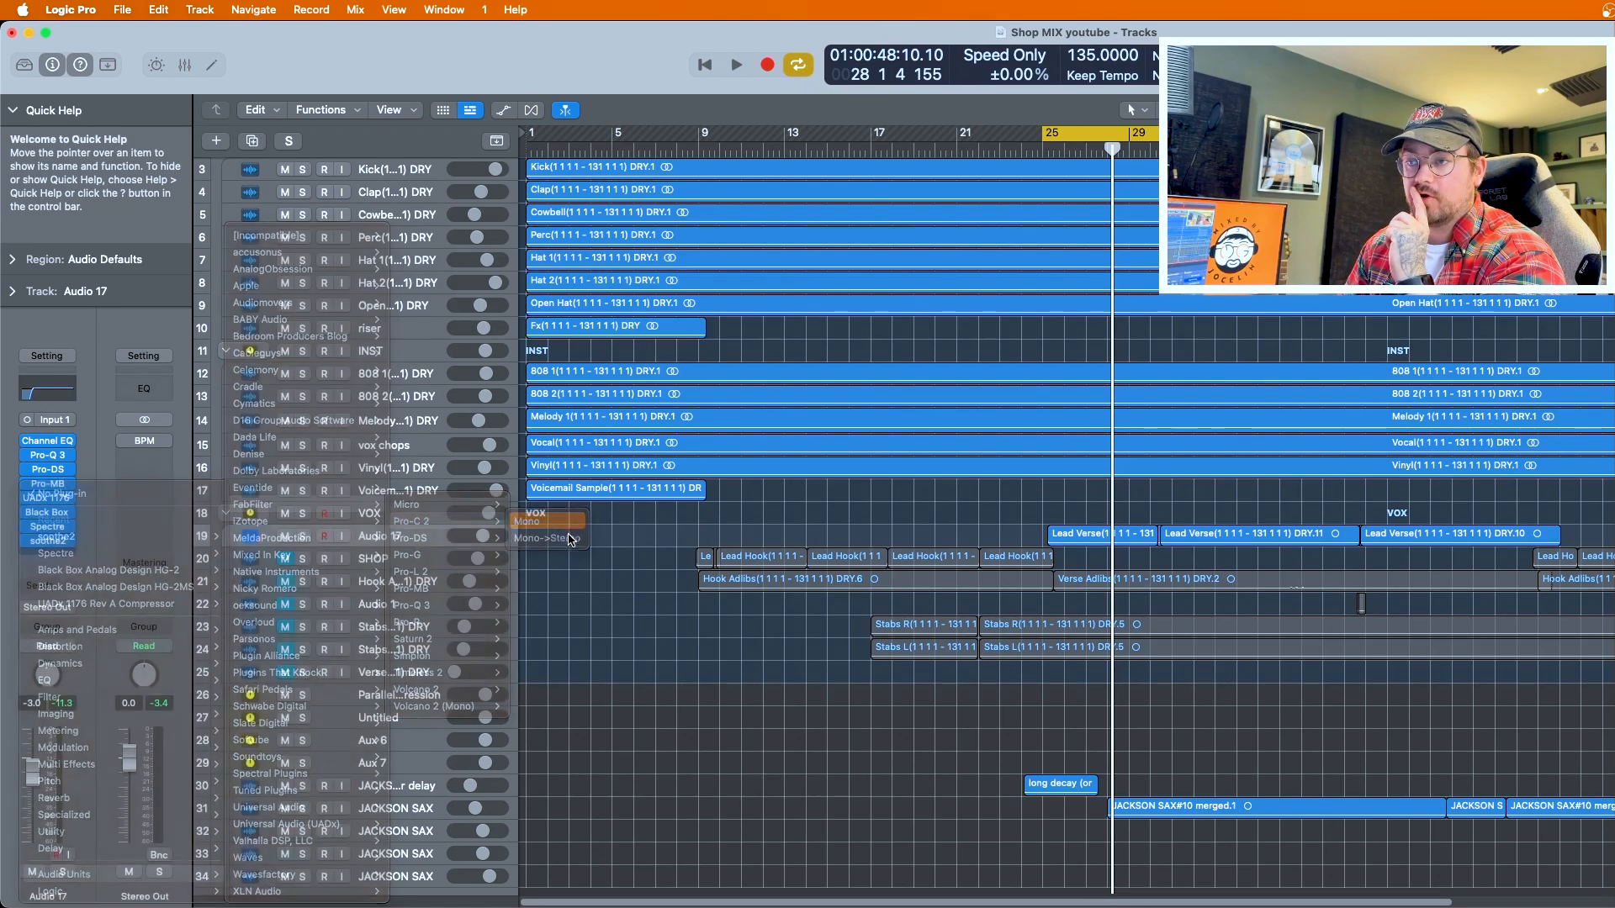